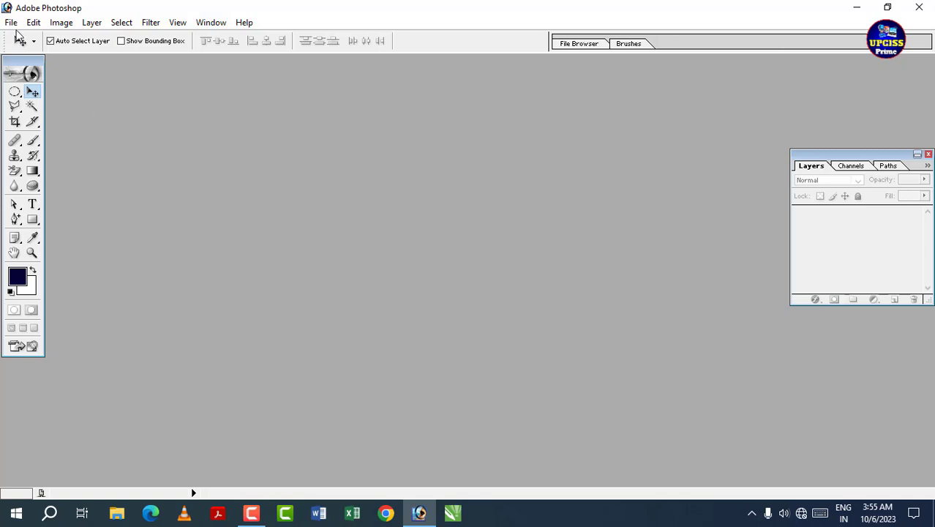
Start a new document sized 1280 x 720 pixels
left_click(12, 23)
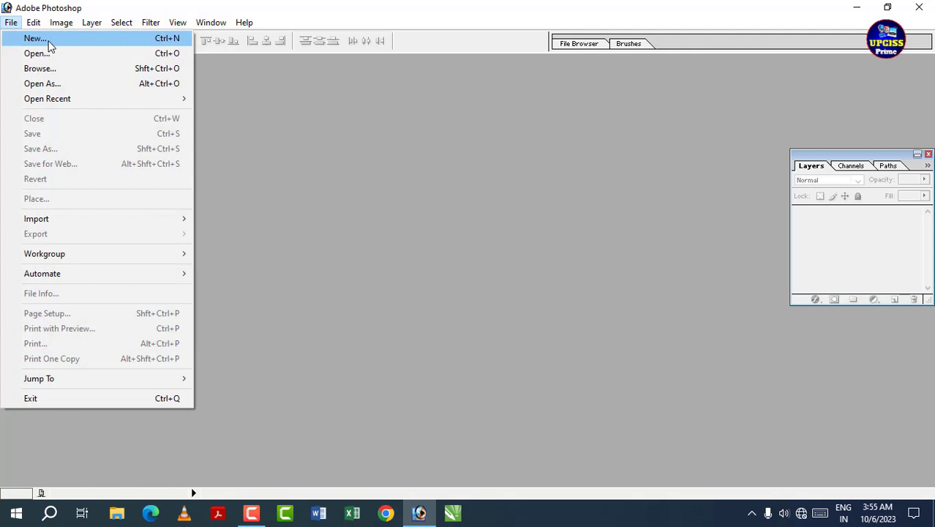
left_click(36, 38)
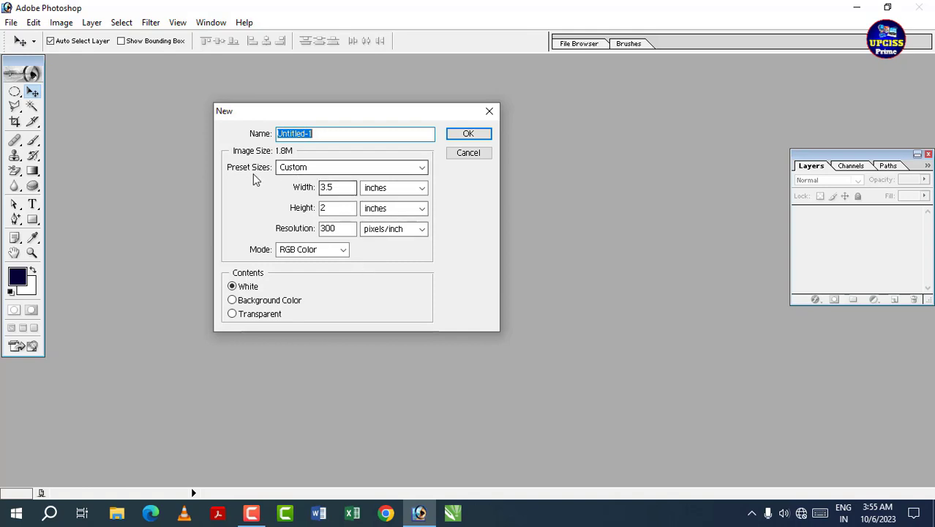
left_click(341, 189)
left_click_drag(341, 189, 308, 190)
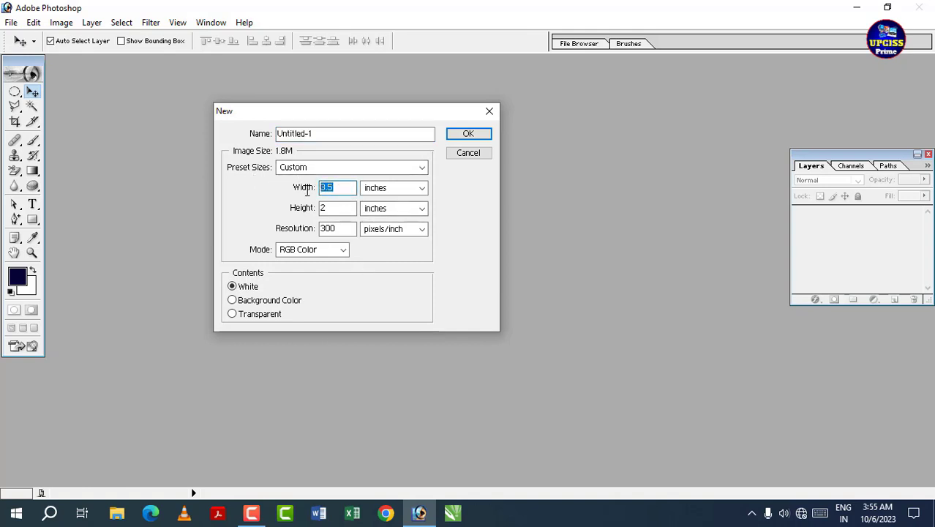
type("1280")
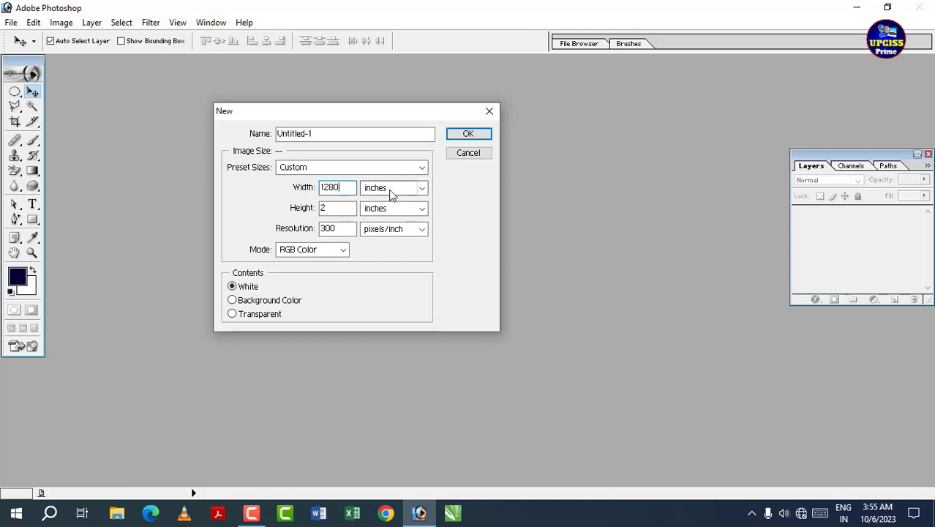
left_click(420, 189)
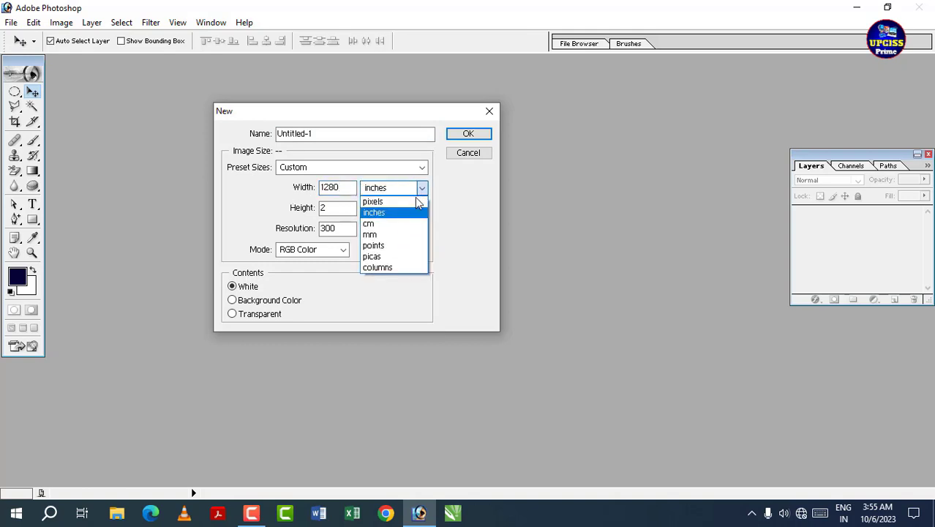
left_click(409, 202)
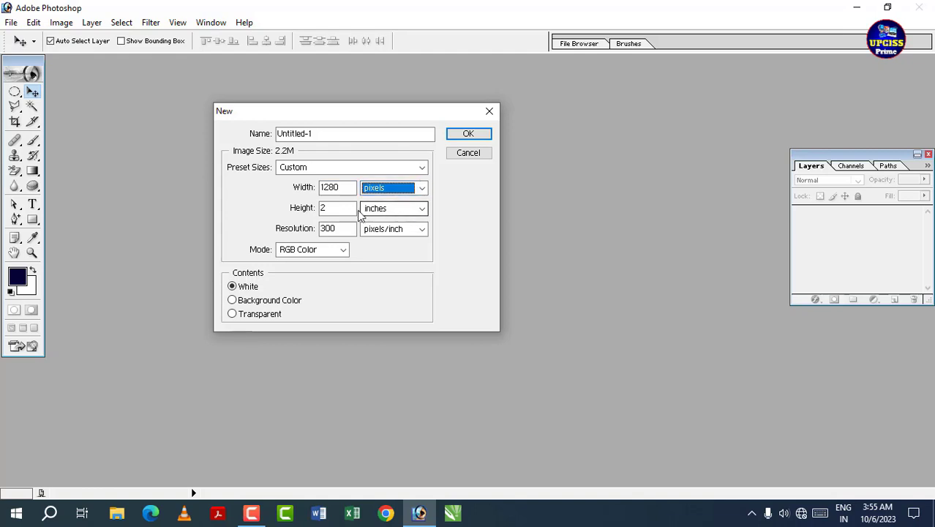
left_click_drag(328, 207, 310, 208)
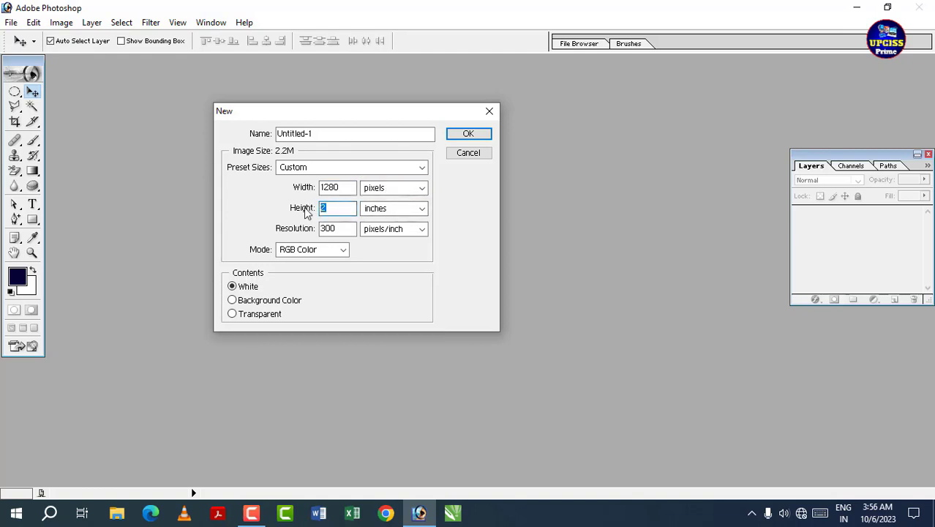
type("720")
left_click(415, 213)
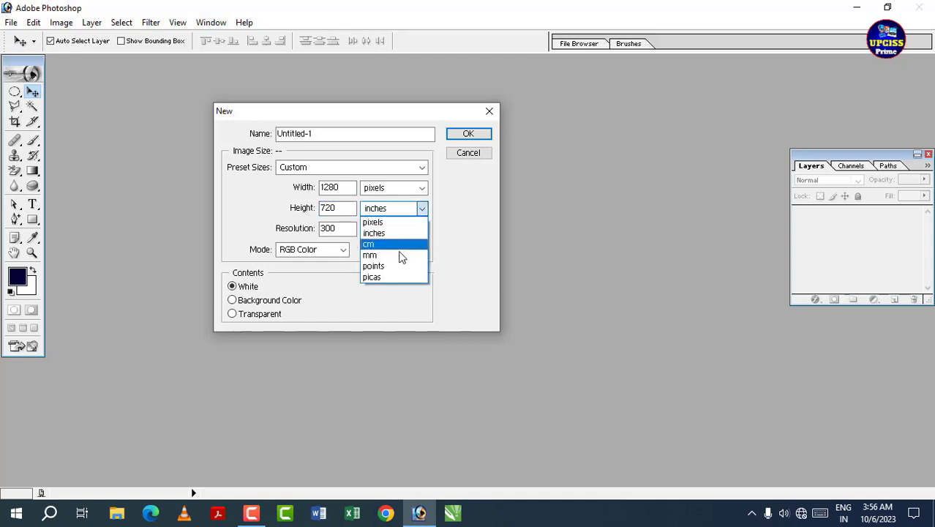
left_click(377, 221)
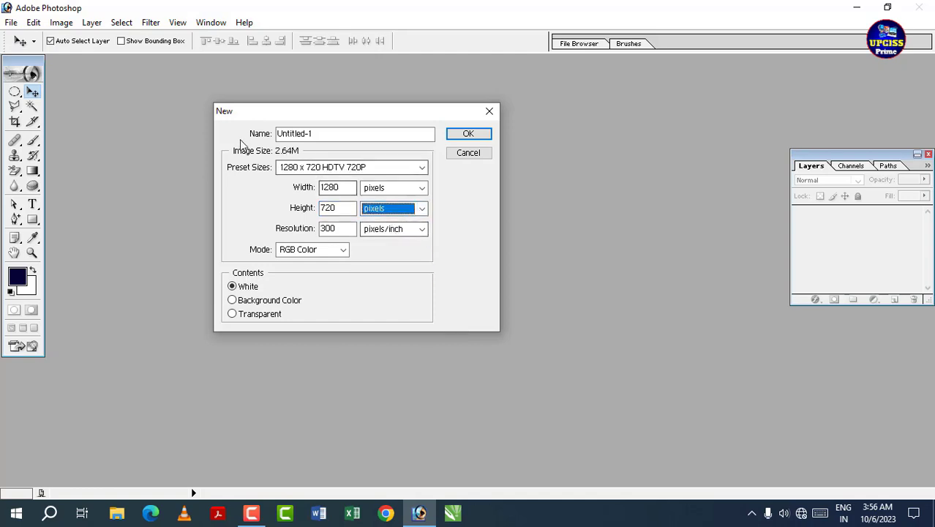
Name the document youtube, keep RGB Color mode, and create it
left_click(315, 135)
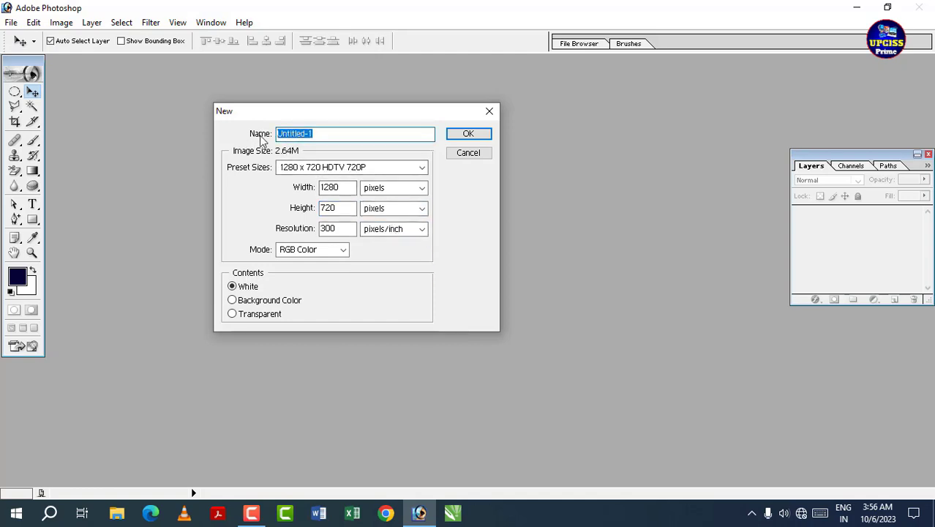
type("youtube")
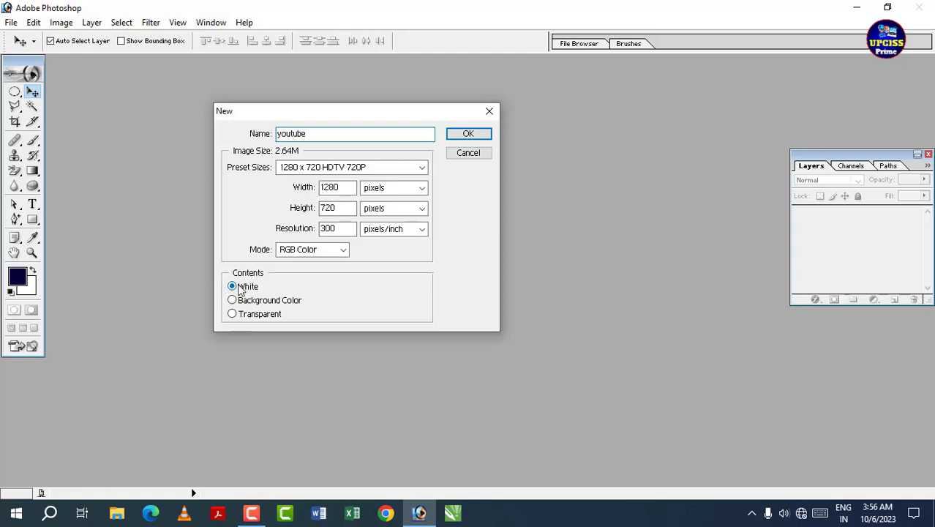
left_click(343, 249)
left_click(318, 285)
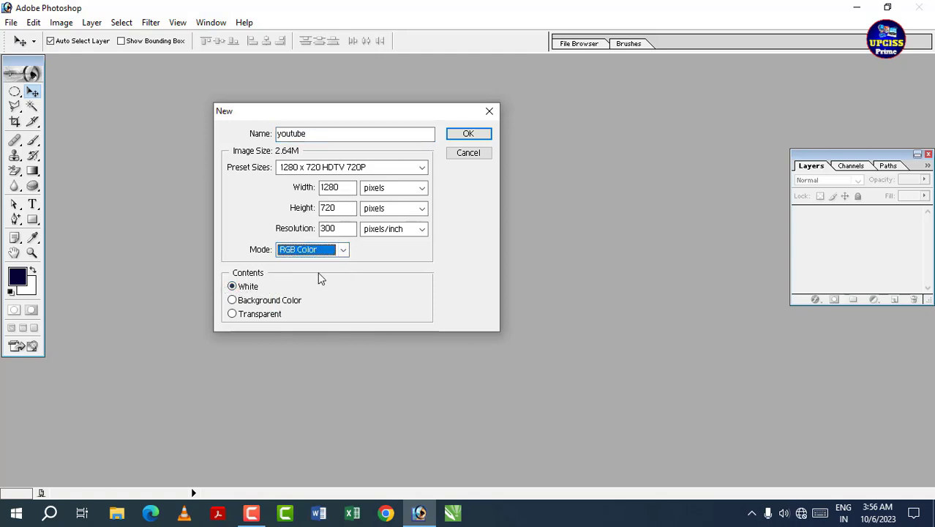
left_click(454, 135)
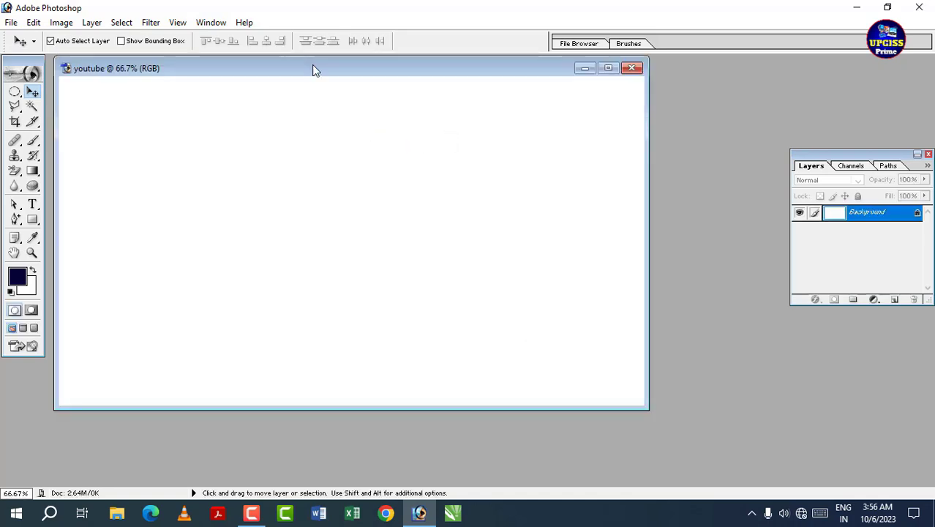
Draw rectangle Shape 1 across the whole canvas and nudge it to cover the edges
left_click_drag(313, 69, 373, 91)
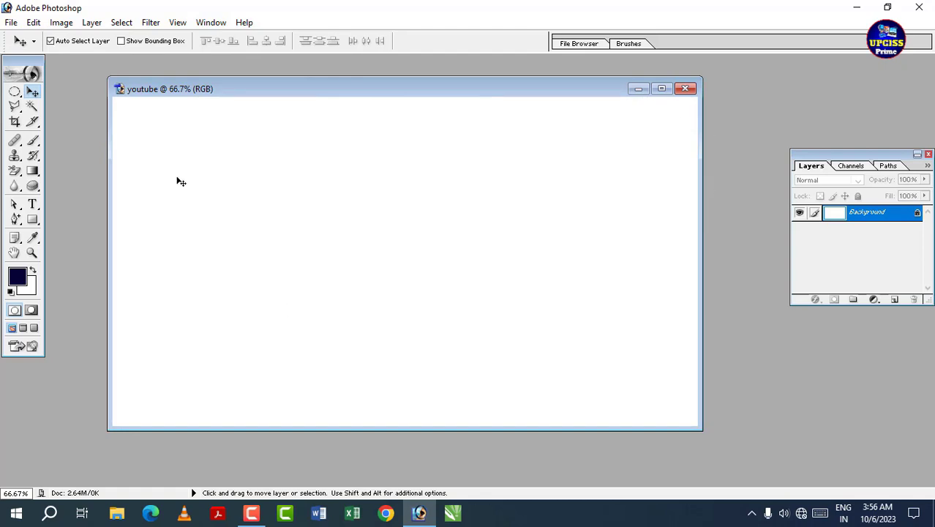
left_click(32, 221)
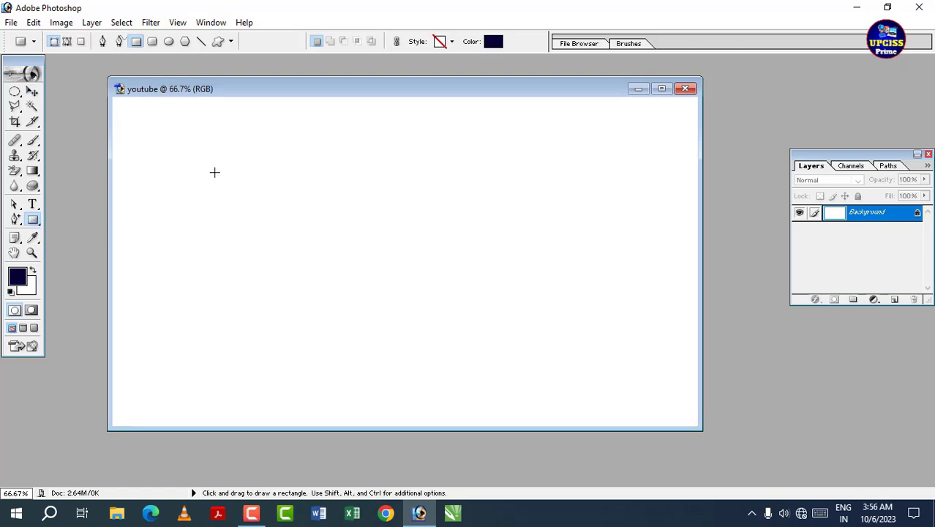
mouse_move(113, 97)
left_mouse_down()
mouse_move(673, 433)
mouse_move(703, 416)
left_mouse_up()
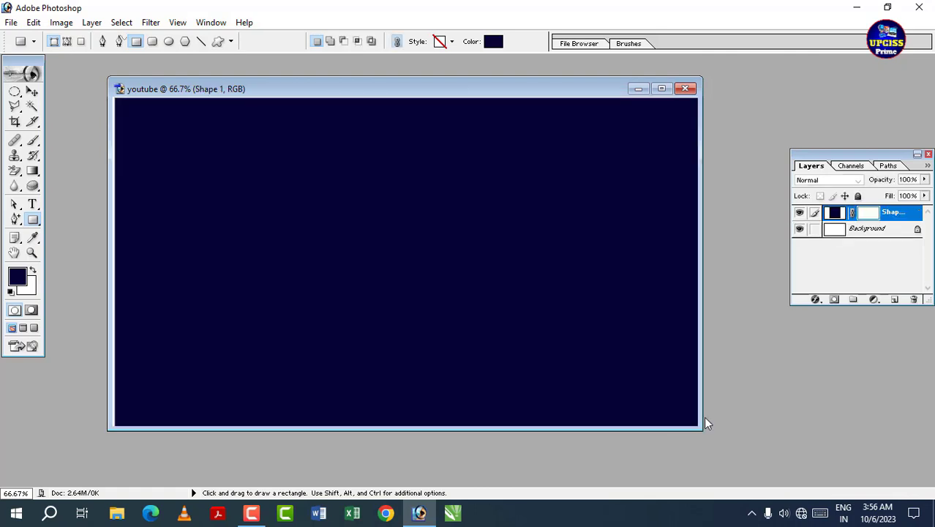
left_click(34, 90)
left_click_drag(453, 242, 450, 240)
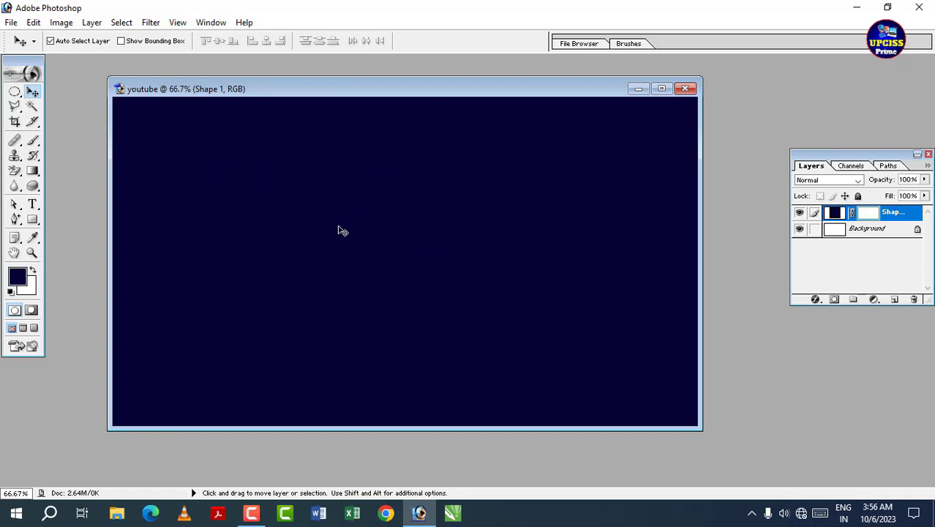
Add a Gradient Overlay to Shape 1 and set its left stop to dark navy 0F0461
left_click(91, 22)
mouse_move(120, 103)
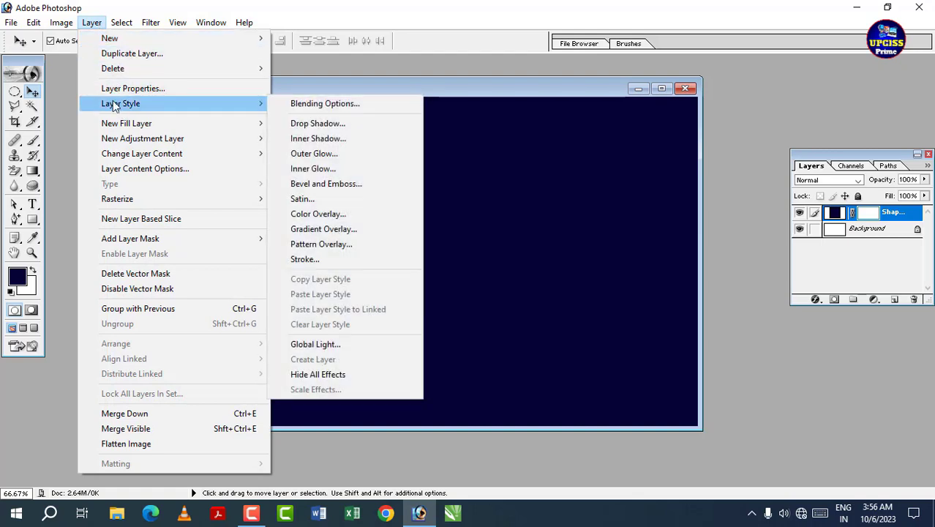
left_click(317, 230)
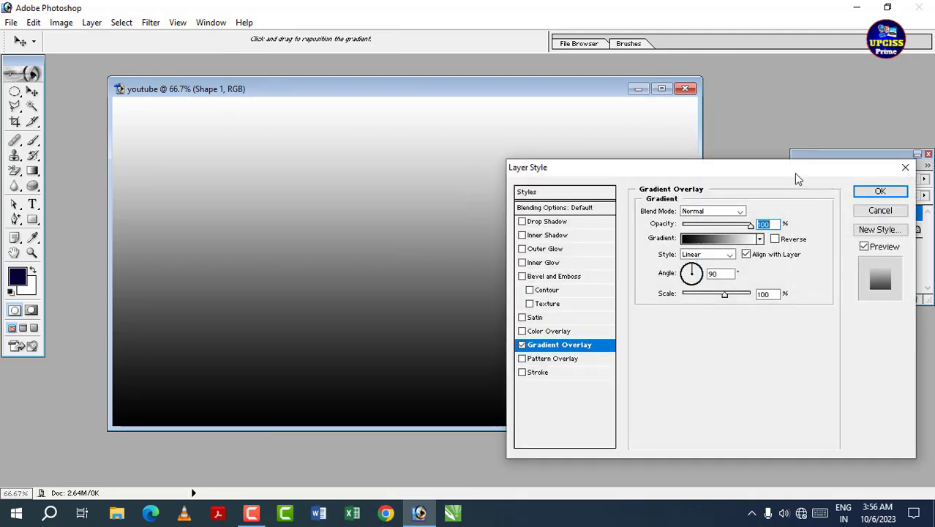
left_click_drag(794, 170, 494, 80)
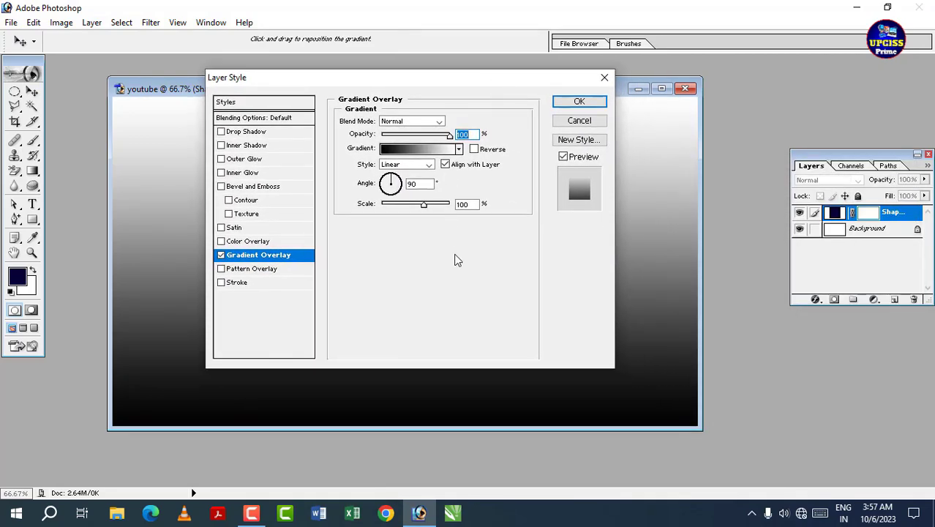
left_click(453, 149)
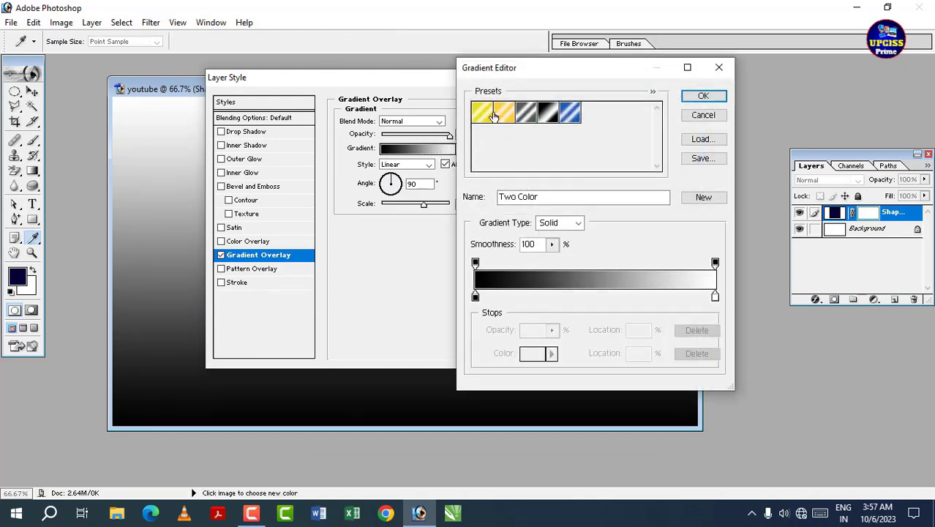
left_click(703, 96)
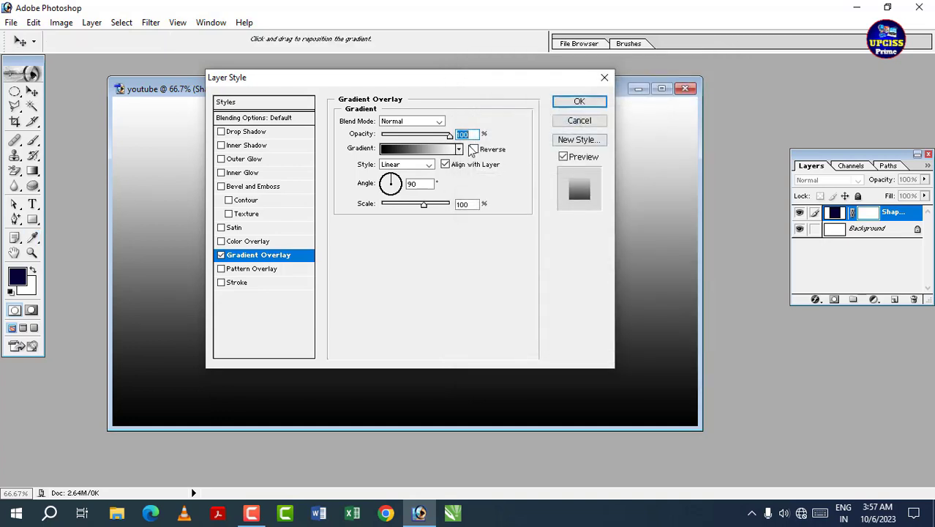
left_click(445, 149)
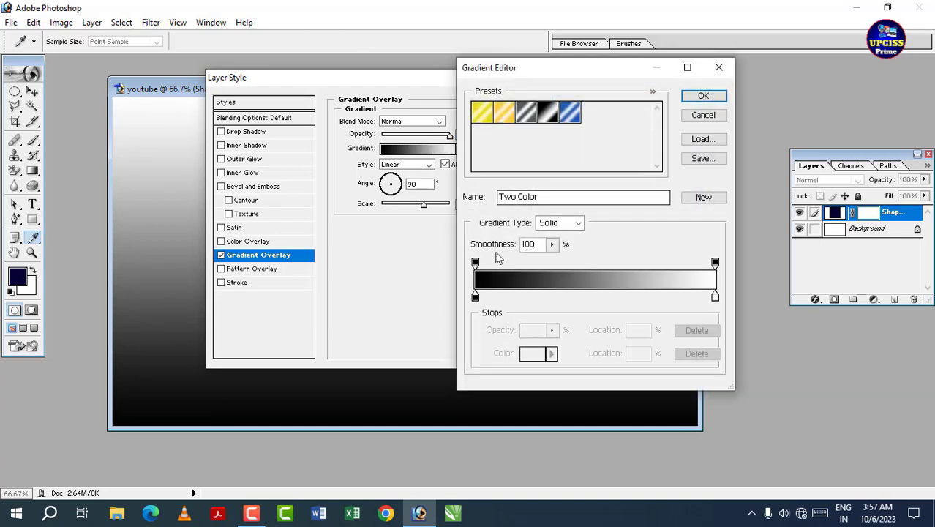
left_click(476, 296)
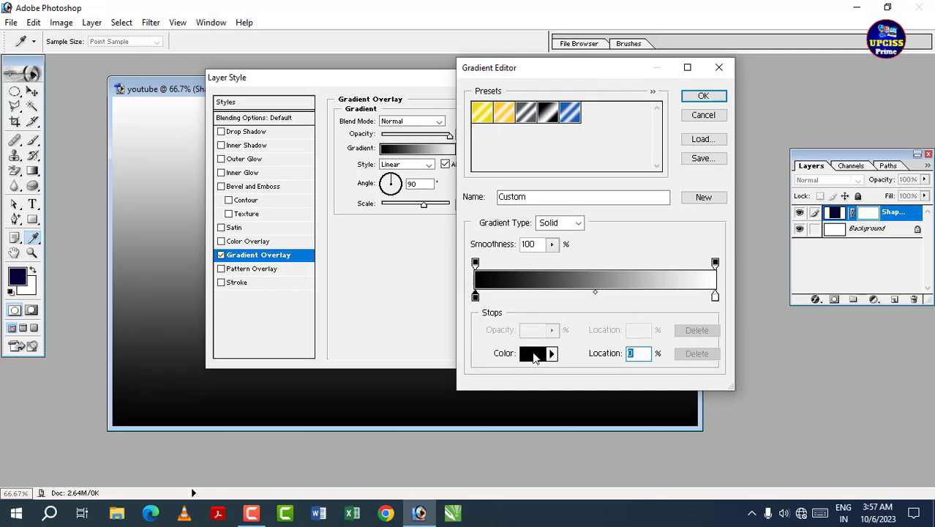
left_click(533, 354)
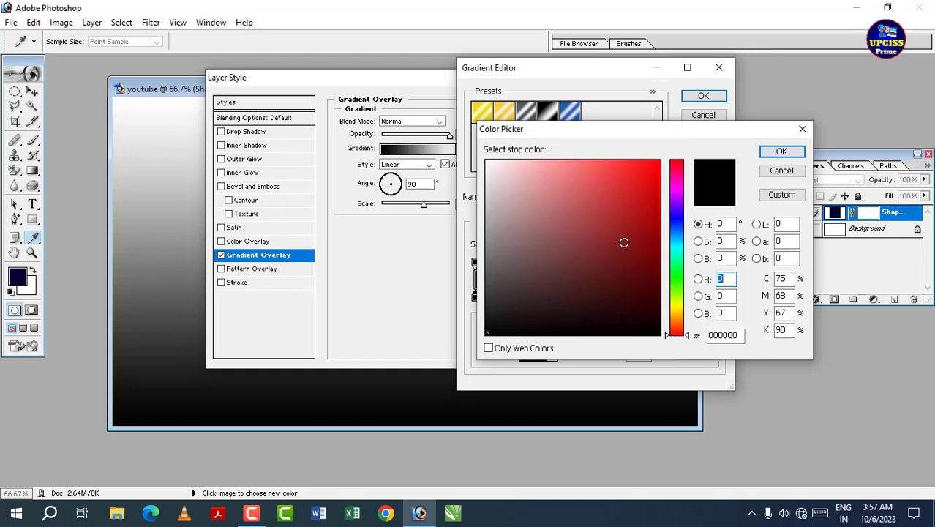
left_click(676, 215)
left_click_drag(653, 282, 654, 269)
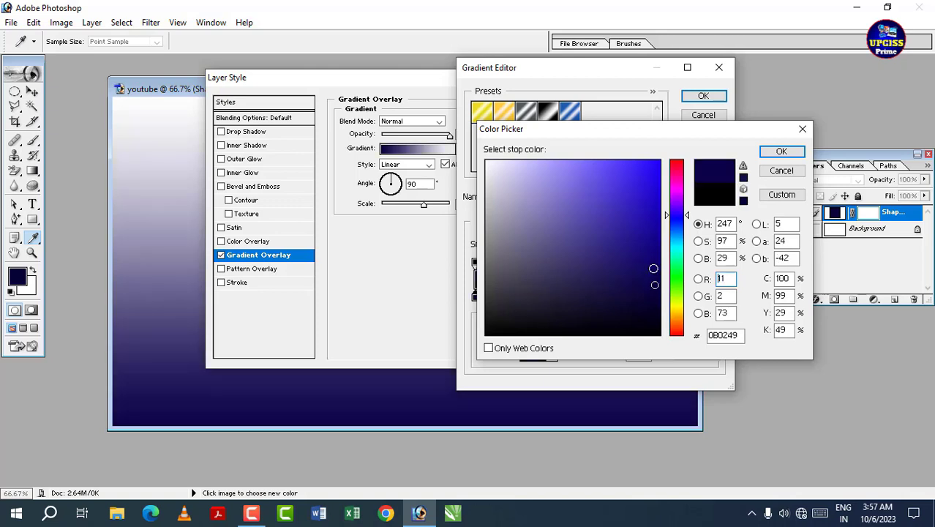
left_click(782, 151)
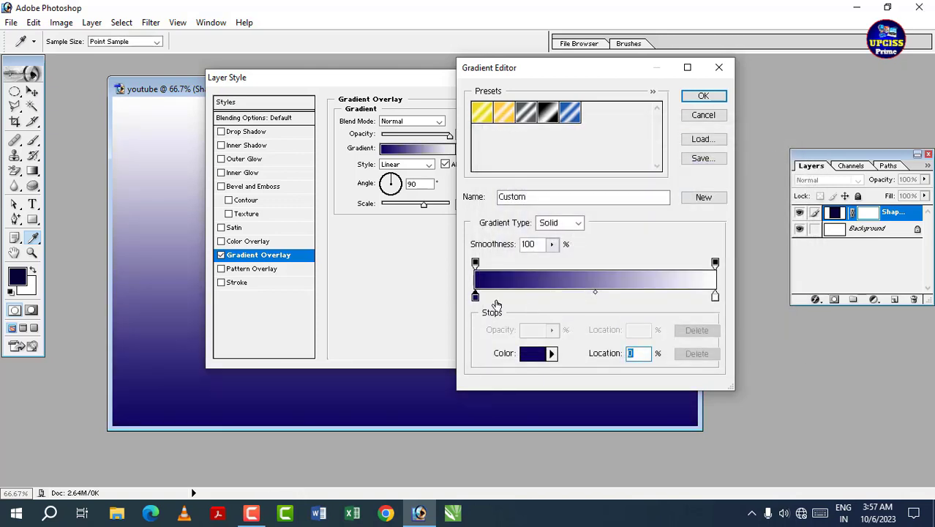
Change the gradient's right stop from white to black
left_click(714, 296)
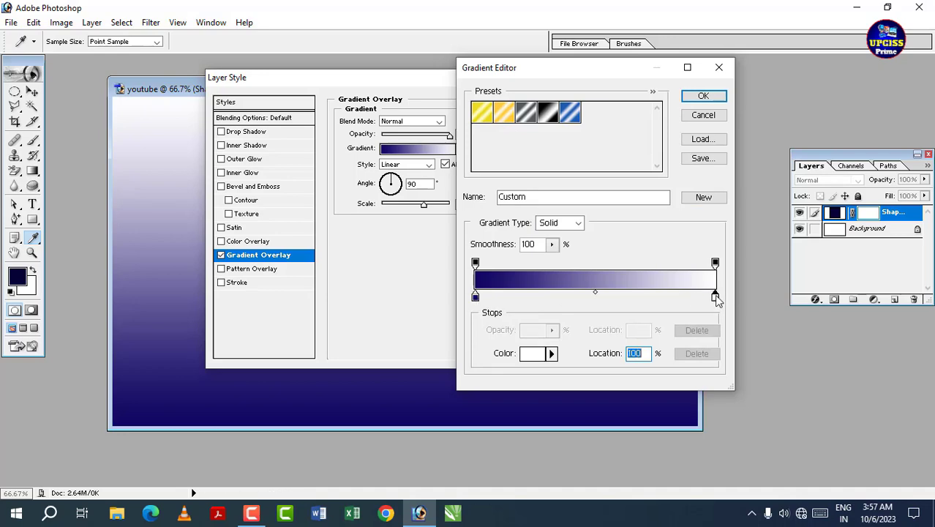
left_click(551, 354)
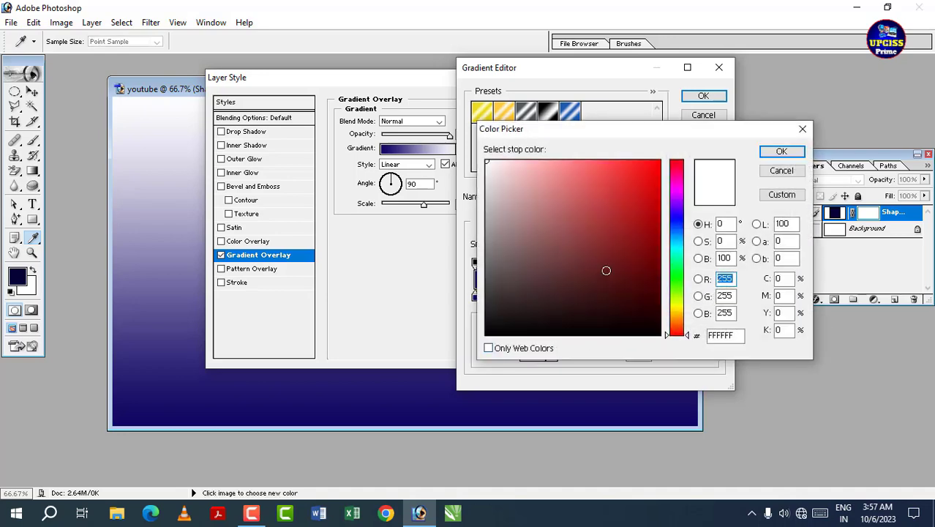
left_click_drag(605, 268, 466, 346)
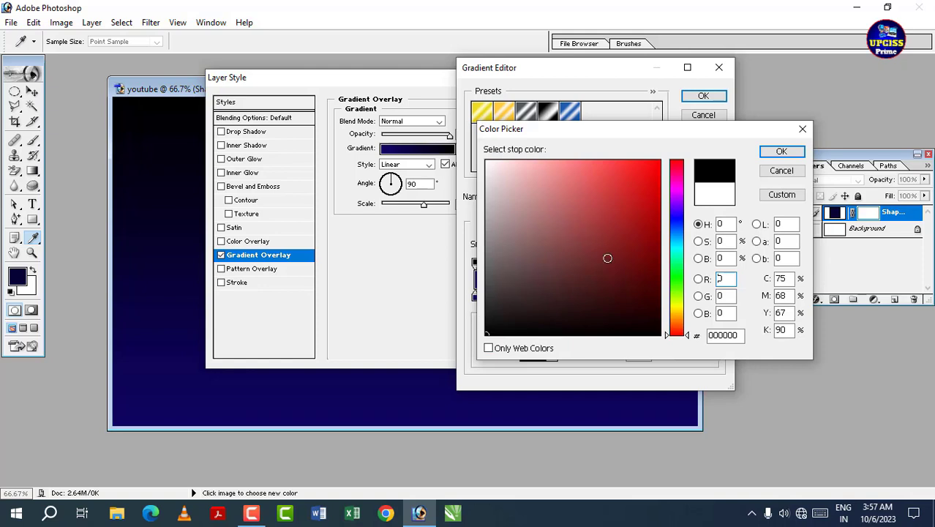
left_click(777, 154)
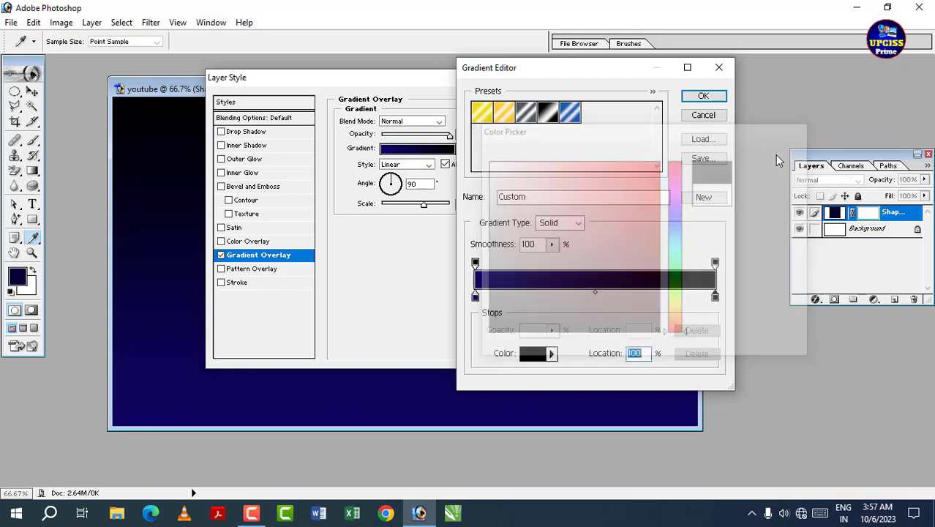
Darken the navy stop to 070037 and apply the 90° black-to-navy gradient
left_click(476, 296)
left_click(531, 356)
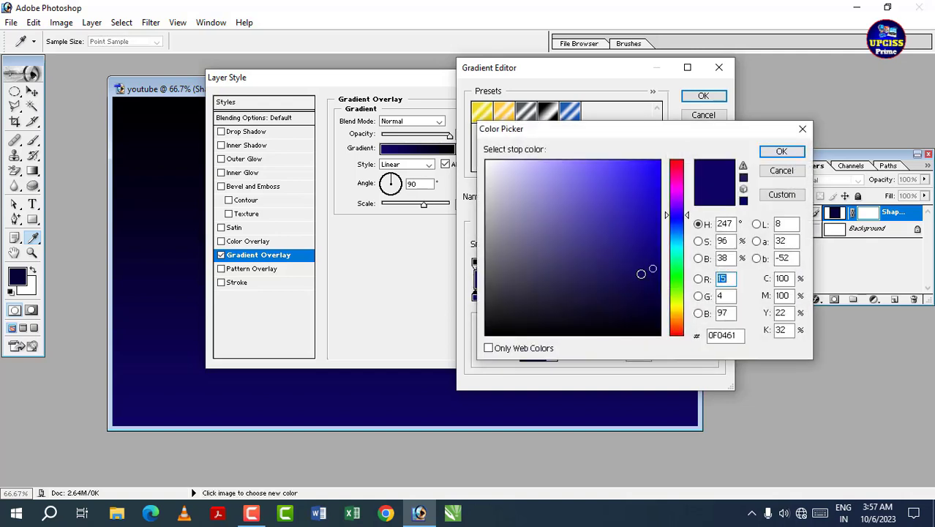
left_click_drag(655, 272, 658, 298)
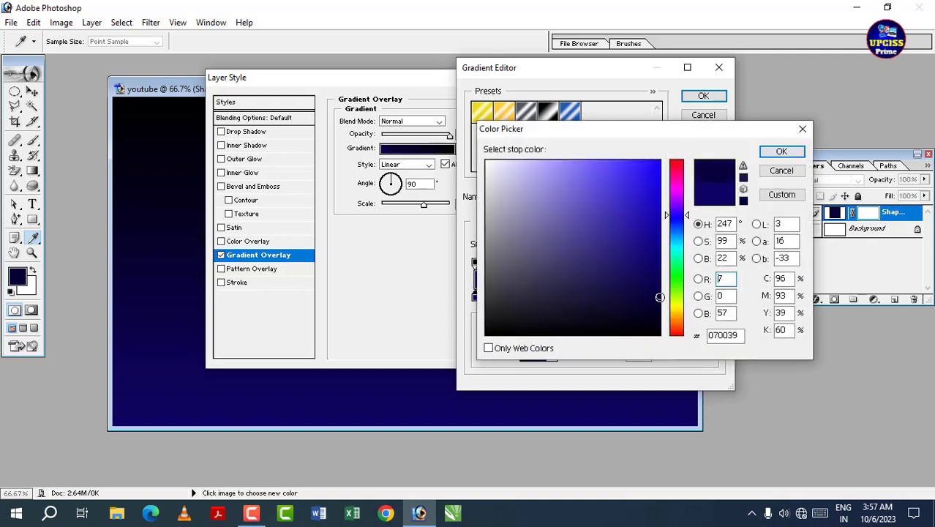
left_click(782, 151)
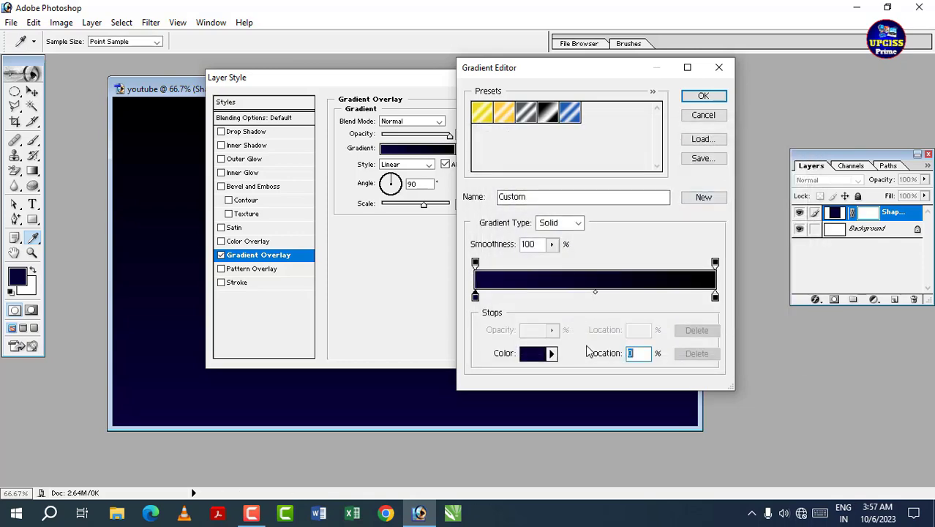
left_click(704, 97)
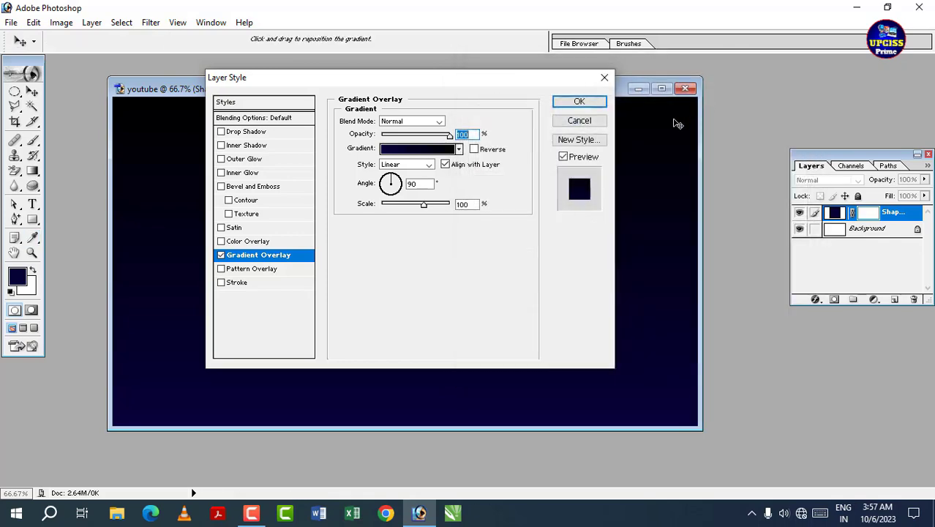
left_click(579, 102)
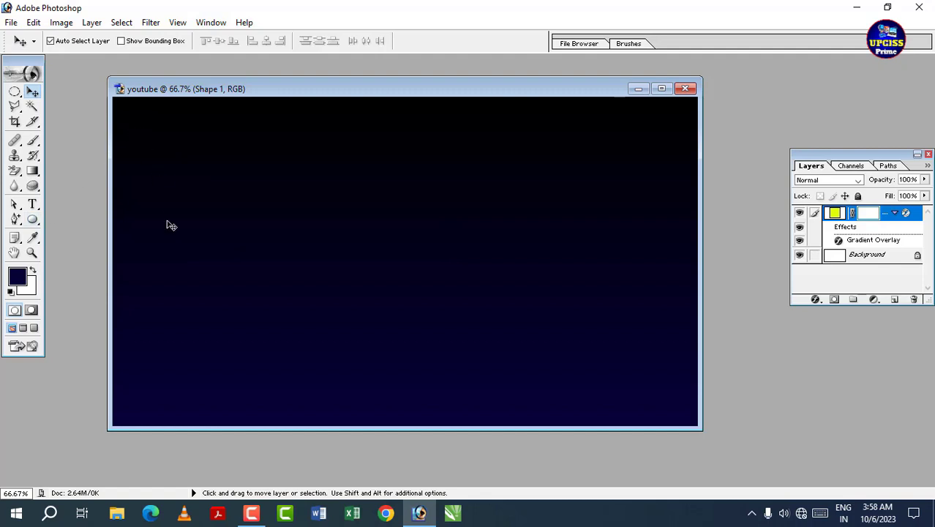
Draw tall ellipse Shape 2 at the left and shift it partly off the left edge
left_click(32, 220)
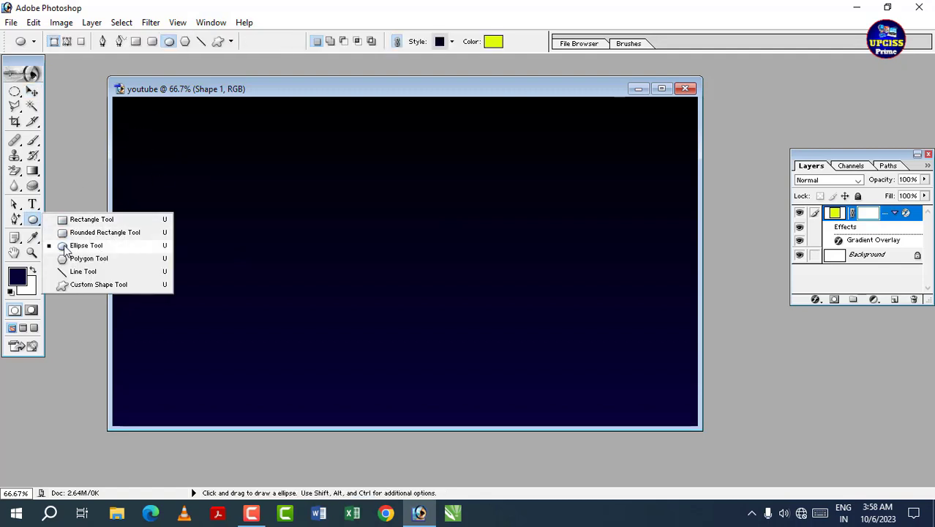
left_click(86, 246)
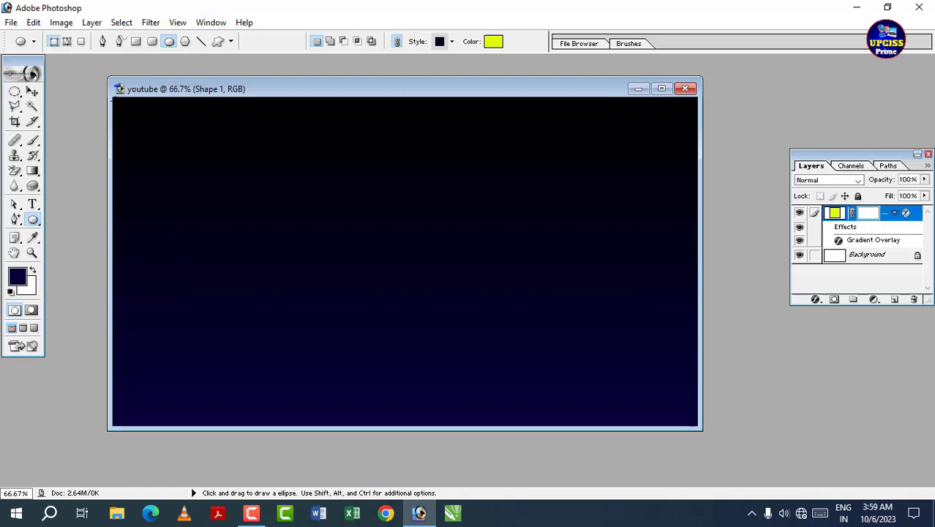
mouse_move(115, 99)
left_mouse_down()
mouse_move(225, 303)
mouse_move(339, 467)
mouse_move(352, 468)
left_mouse_up()
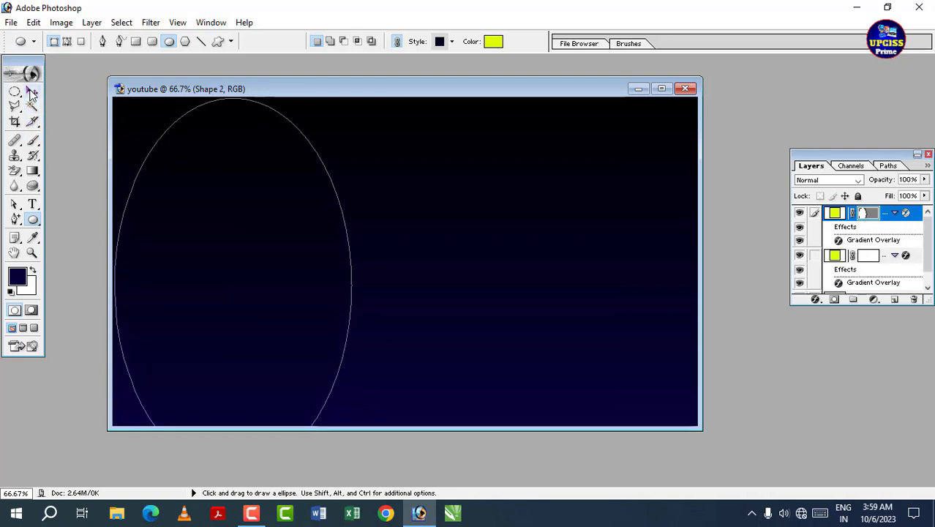
left_click(32, 92)
left_click_drag(235, 257, 165, 231)
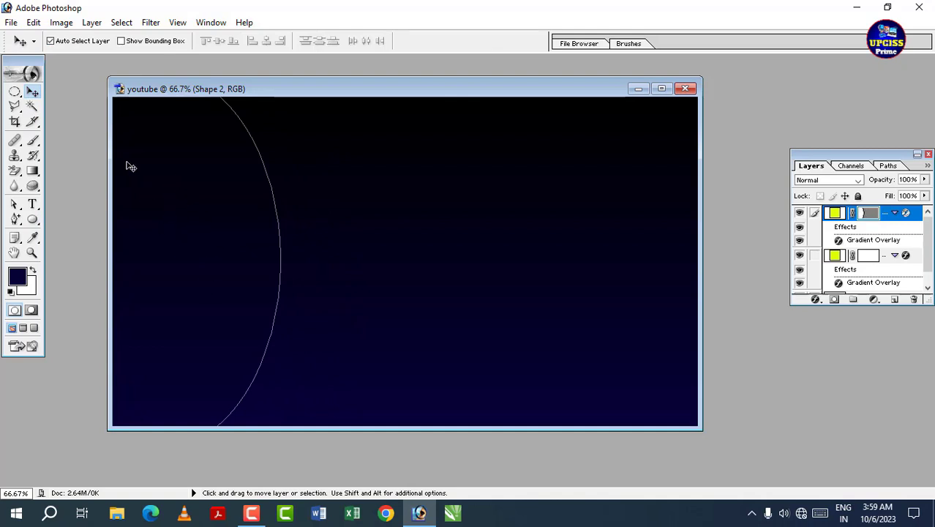
left_click(92, 23)
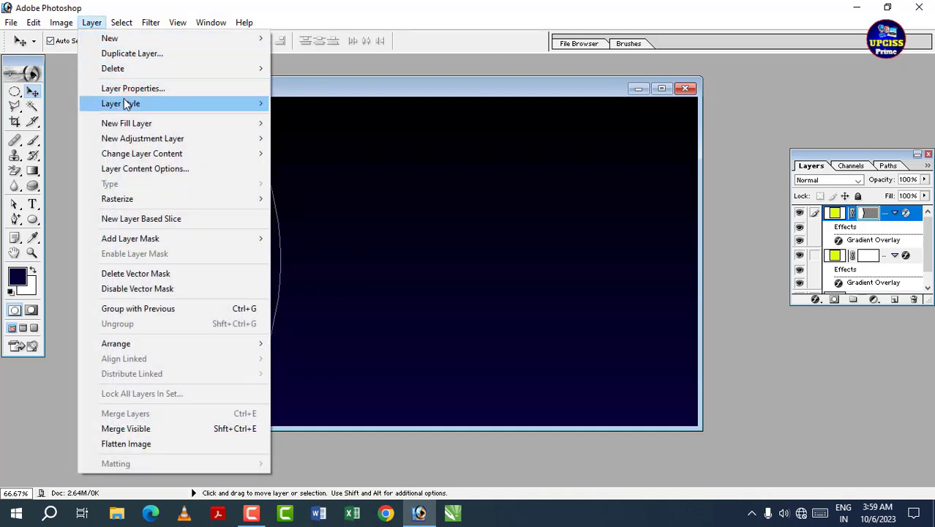
mouse_move(121, 103)
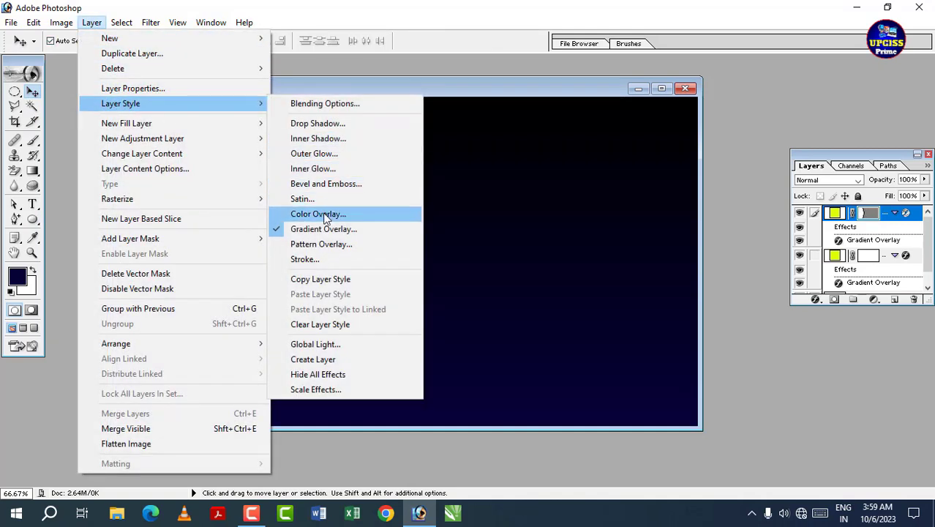
Give the ellipse a bright yellow F7FA01 Color Overlay
left_click(338, 214)
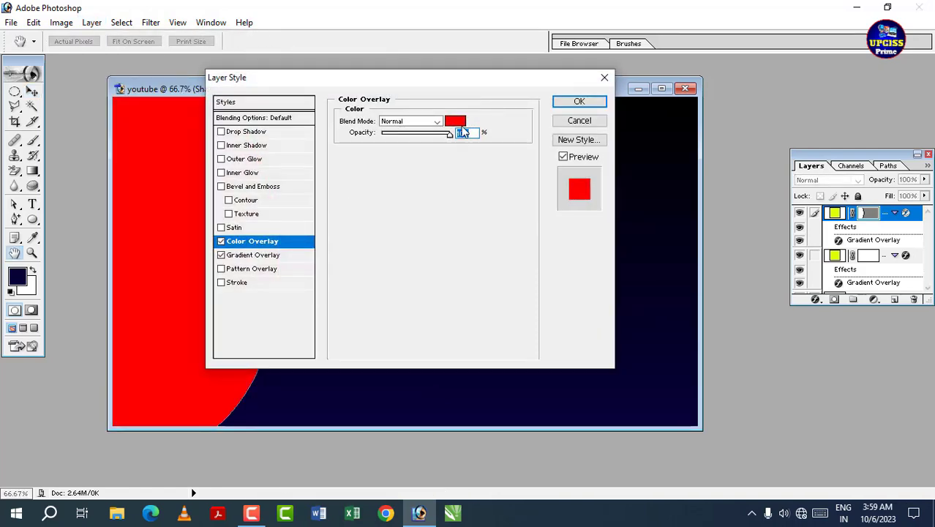
left_click(462, 126)
left_click(676, 305)
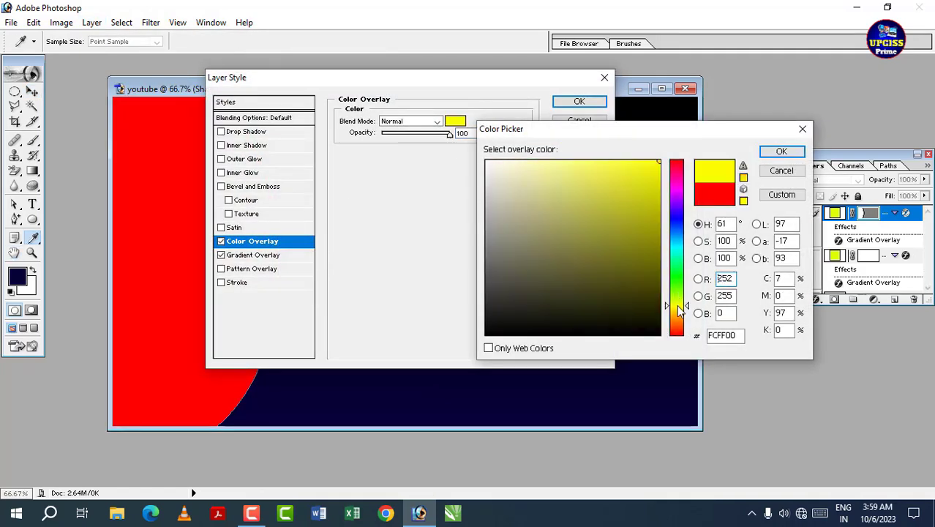
left_click_drag(641, 243, 658, 162)
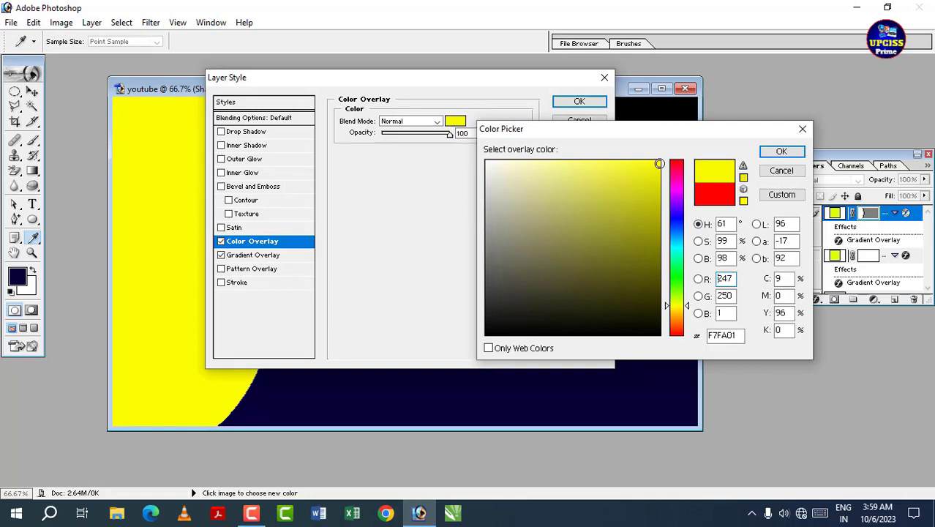
left_click(777, 152)
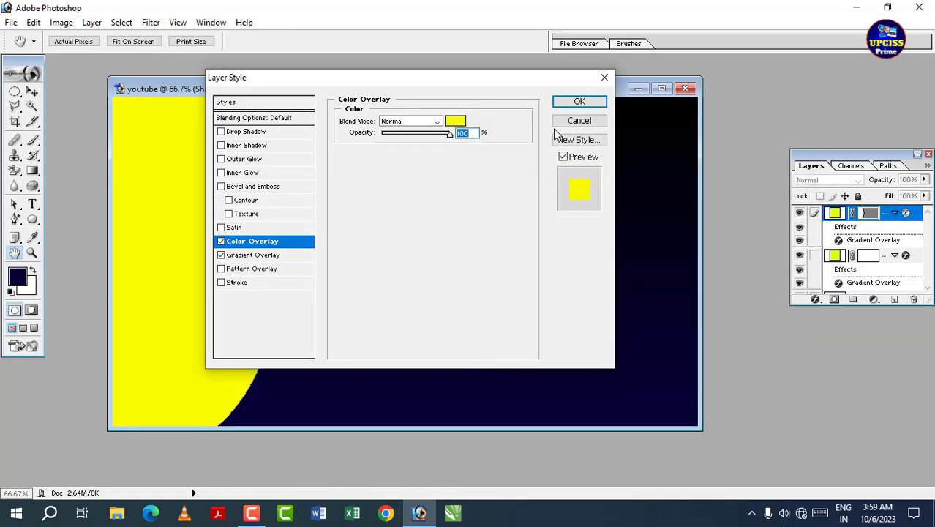
left_click(578, 102)
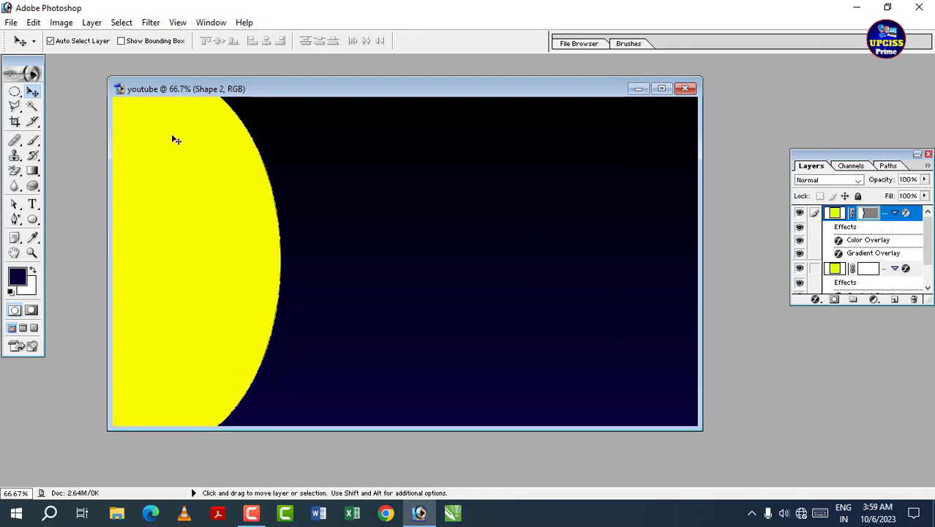
left_click(91, 22)
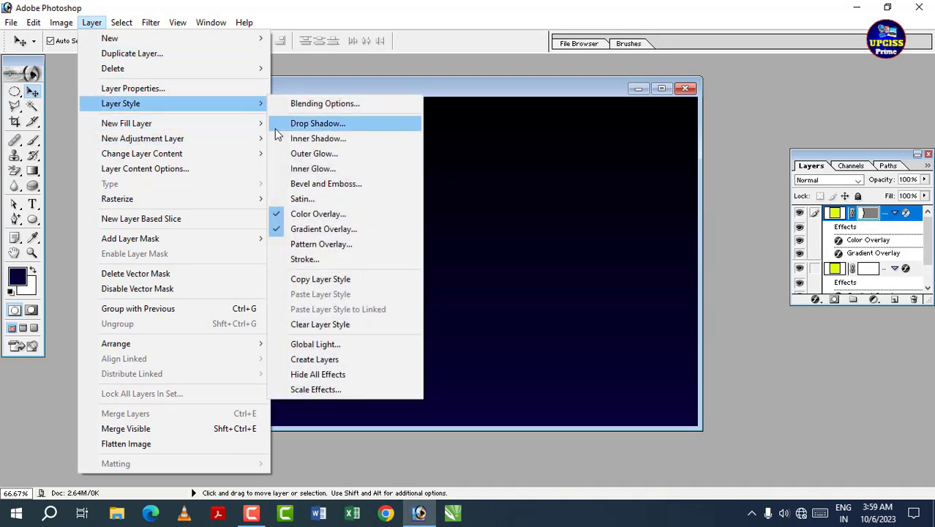
mouse_move(121, 103)
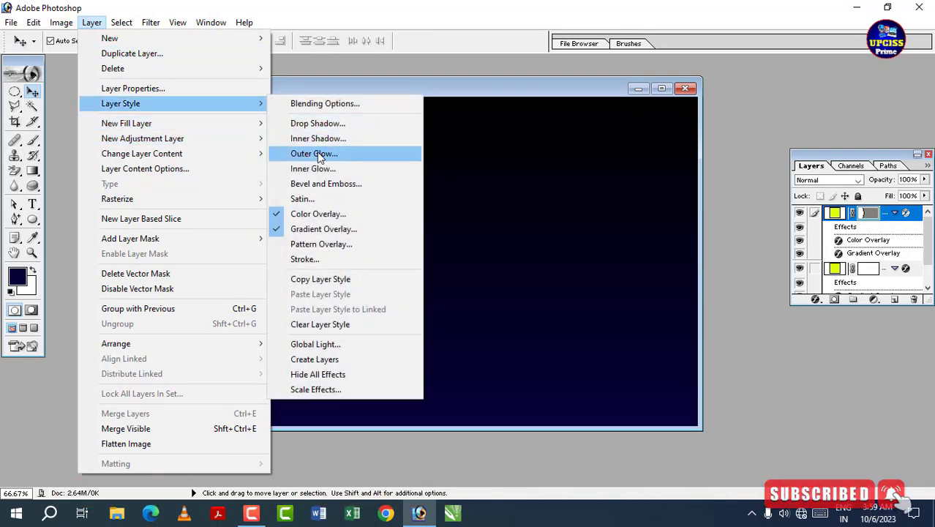
Add an Outer Glow to the yellow ellipse with 100% opacity and 10 px size
left_click(318, 155)
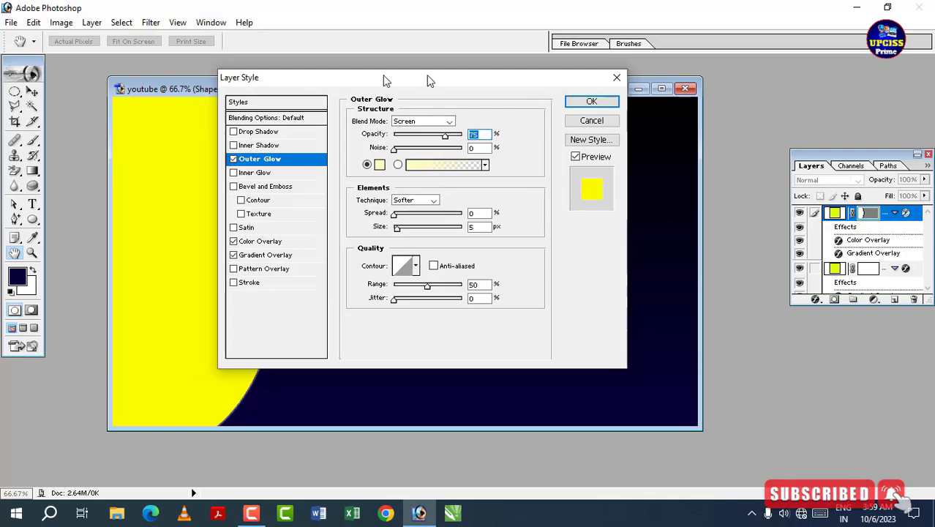
left_click_drag(362, 78, 503, 61)
left_click(540, 151)
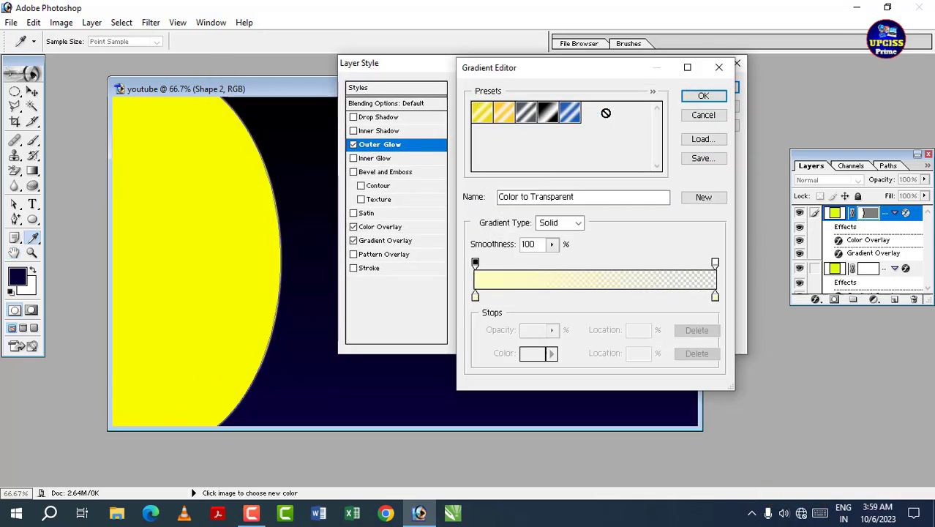
left_click(703, 95)
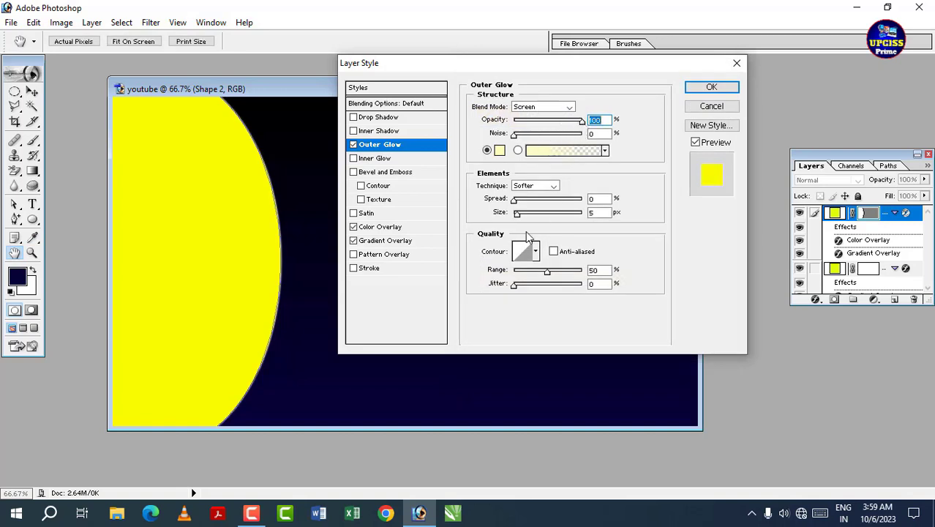
left_click_drag(516, 215, 521, 215)
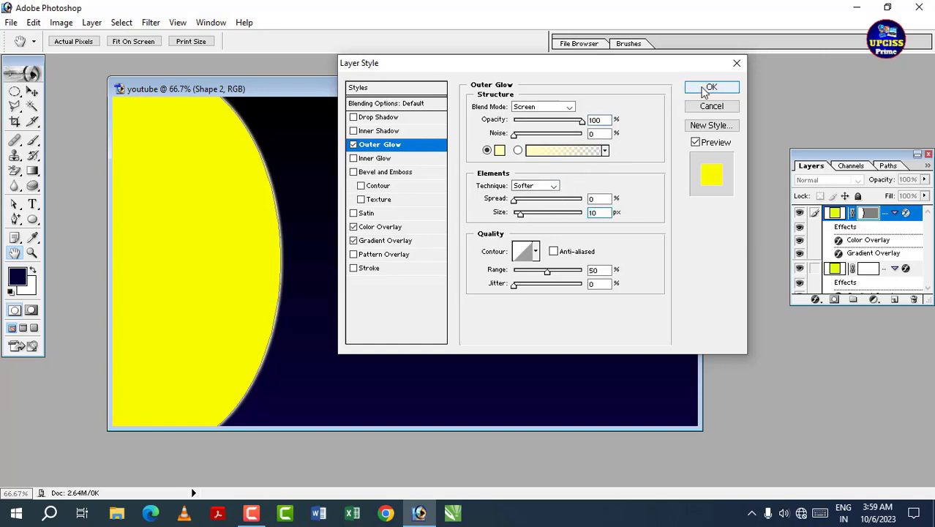
left_click(709, 88)
left_click_drag(32, 220, 91, 221)
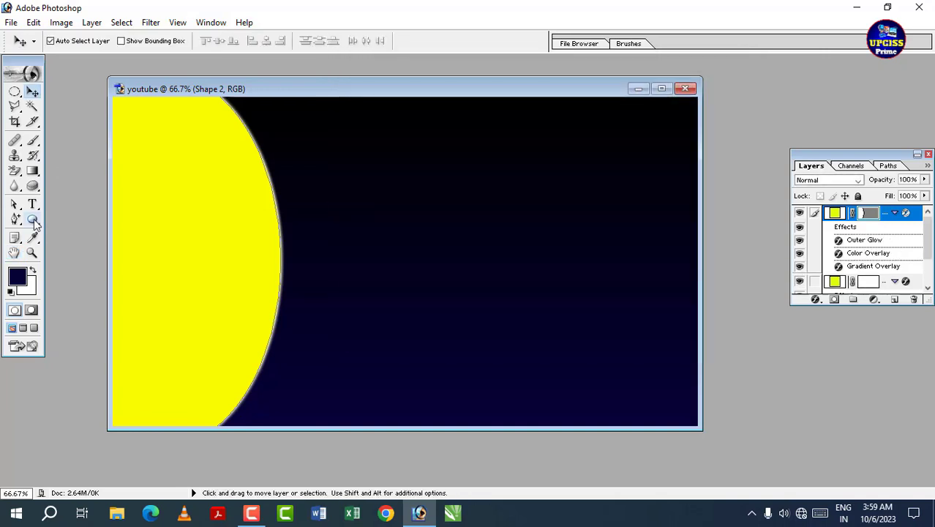
Draw a wide rectangle bar from the yellow circle to the canvas's right edge
left_click(91, 220)
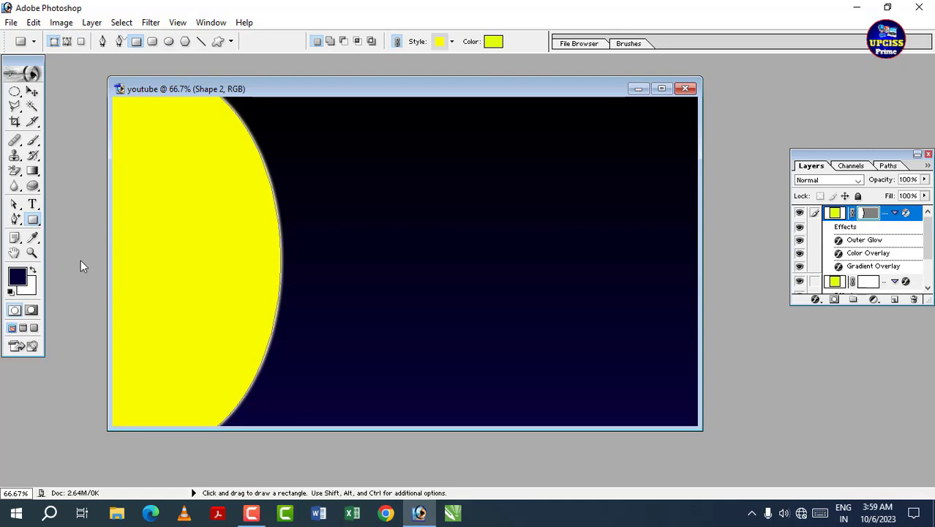
mouse_move(270, 224)
left_mouse_down()
mouse_move(278, 266)
mouse_move(704, 268)
left_mouse_up()
key("v")
left_click(303, 245)
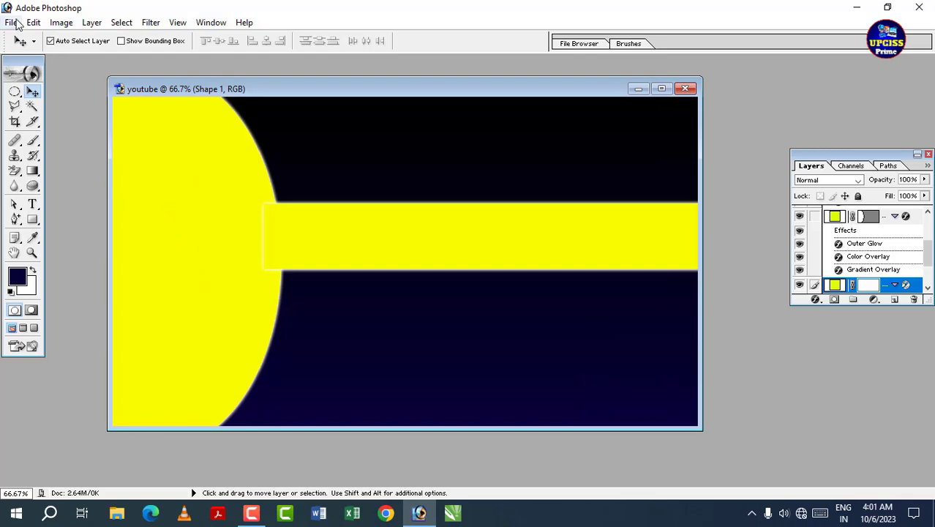
left_click(16, 23)
Open clipart632949 from This PC > Pictures > Pictures > youtube image
left_click(29, 56)
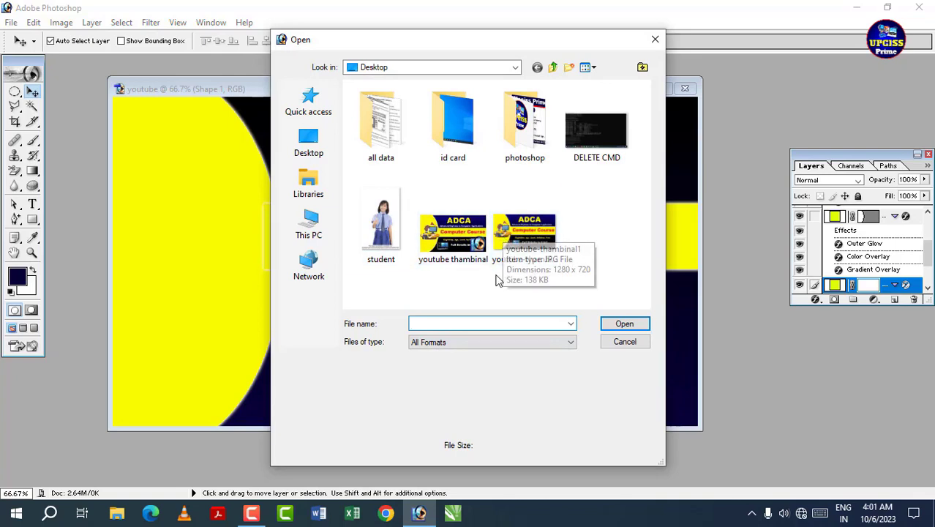
left_click(311, 227)
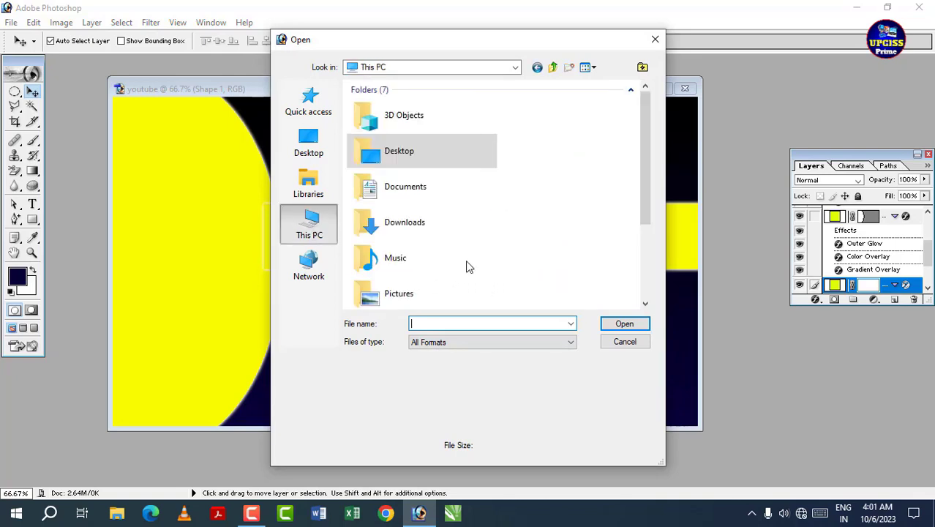
double_click(392, 291)
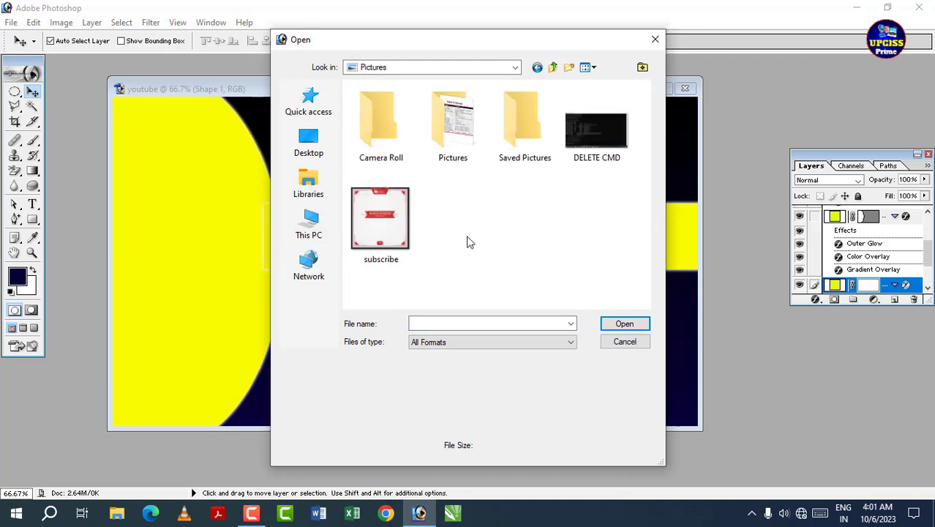
left_click(453, 146)
double_click(453, 146)
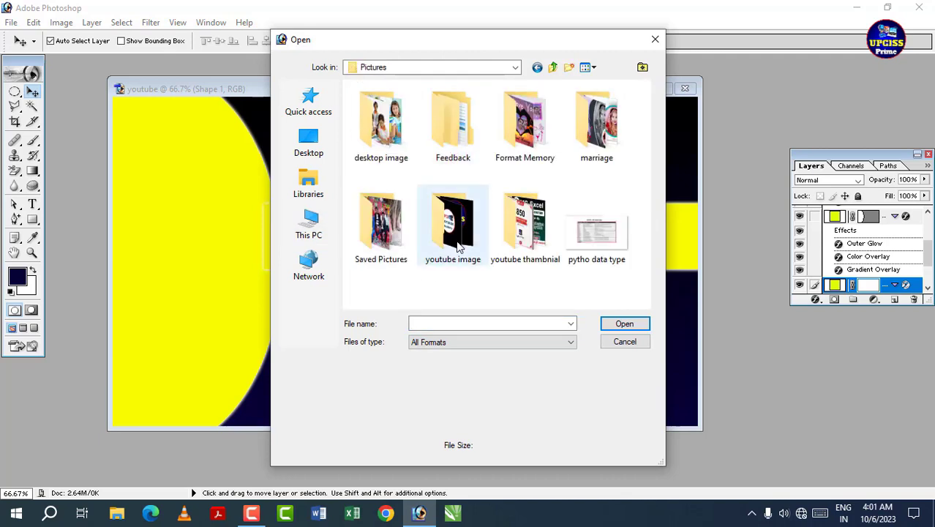
double_click(456, 238)
left_click(527, 126)
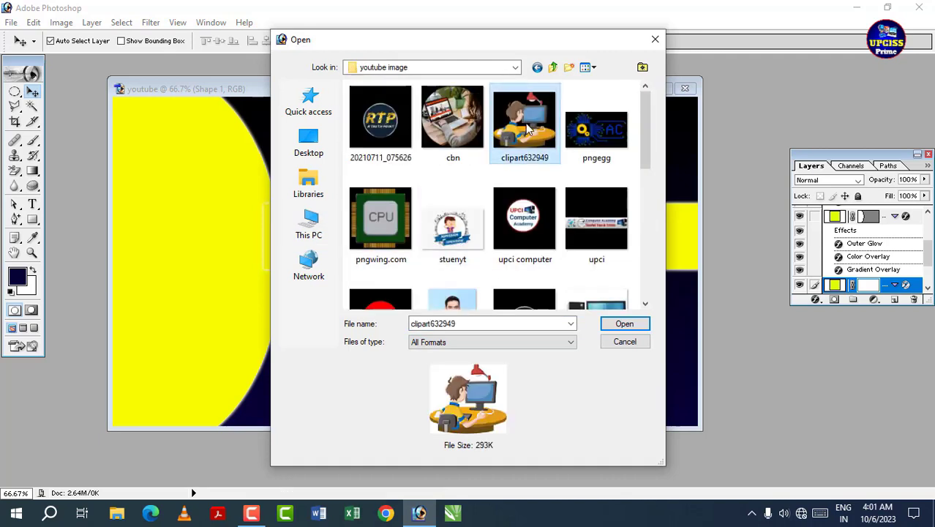
mouse_move(524, 121)
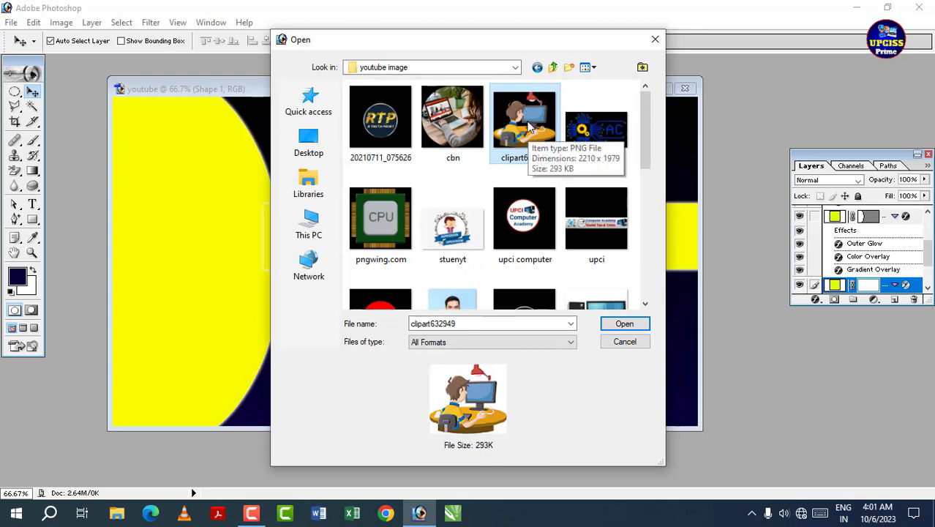
left_click(625, 324)
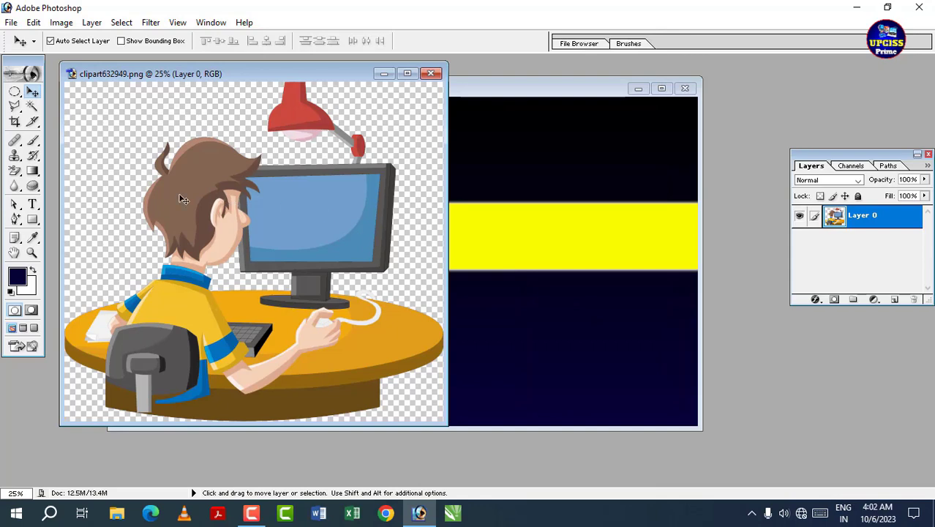
Drag the boy clipart into the youtube document and scale it down to 34.1%
mouse_move(183, 199)
left_mouse_down()
mouse_move(532, 265)
mouse_move(494, 247)
left_mouse_up()
left_click_drag(575, 302, 453, 300)
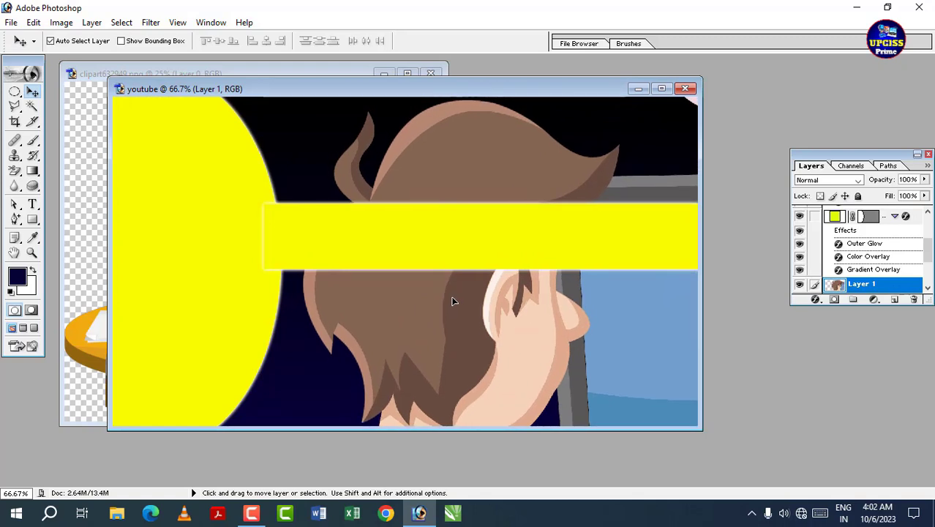
key("ctrl+t")
left_click_drag(431, 287, 482, 372)
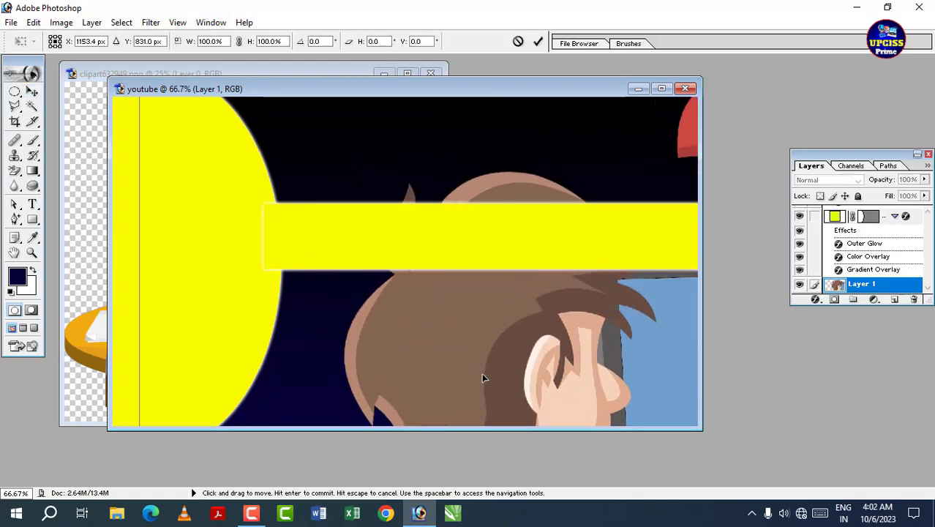
left_click_drag(443, 338, 463, 383)
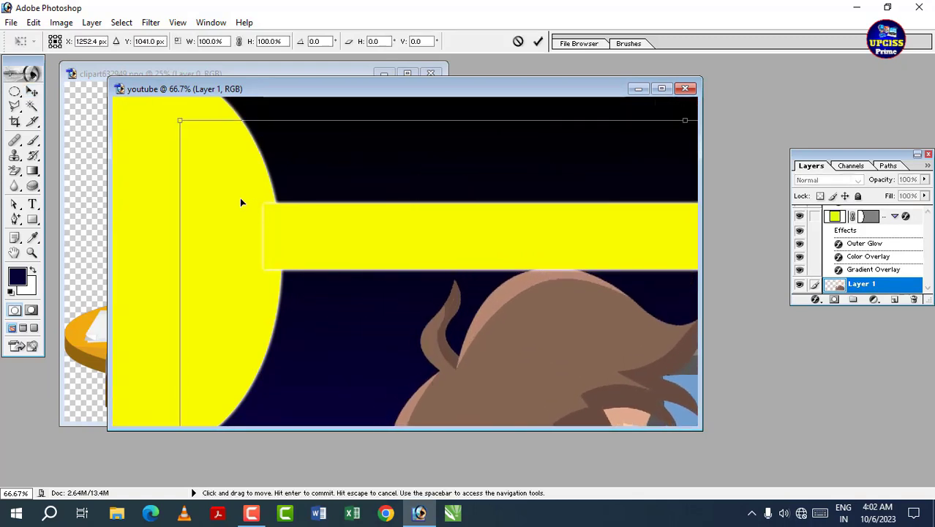
left_click_drag(180, 121, 377, 323)
mouse_move(573, 378)
left_mouse_down()
mouse_move(411, 288)
mouse_move(316, 213)
mouse_move(315, 193)
left_mouse_up()
left_click_drag(136, 126, 361, 320)
mouse_move(547, 401)
left_mouse_down()
mouse_move(553, 372)
mouse_move(366, 172)
mouse_move(390, 193)
left_mouse_up()
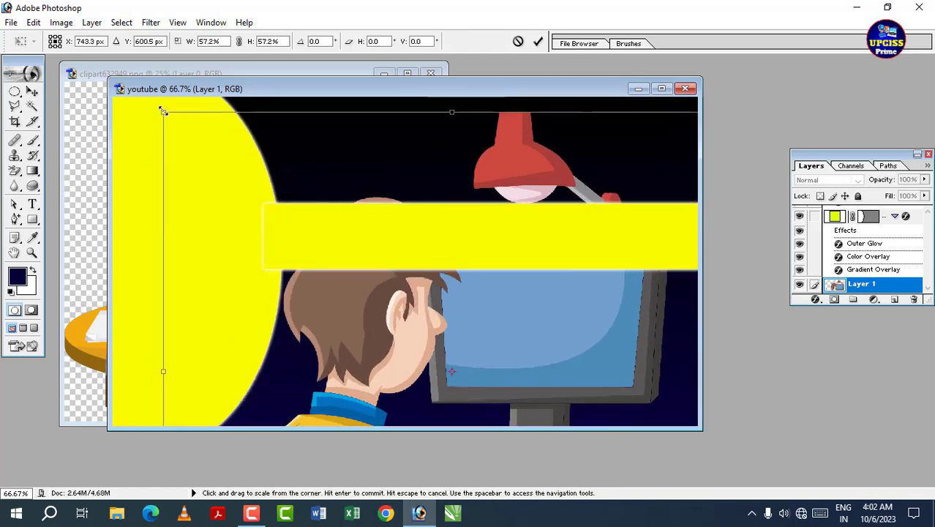
left_click_drag(164, 112, 396, 322)
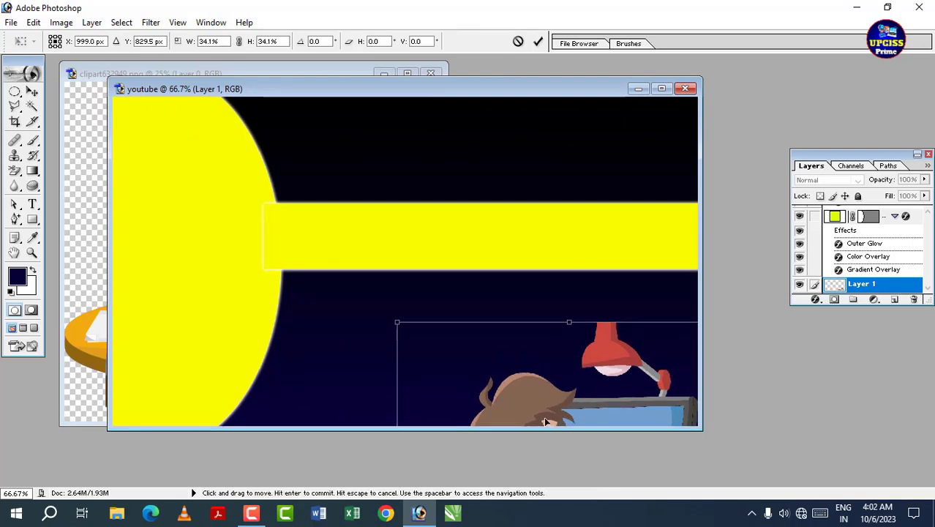
left_click_drag(546, 423, 429, 220)
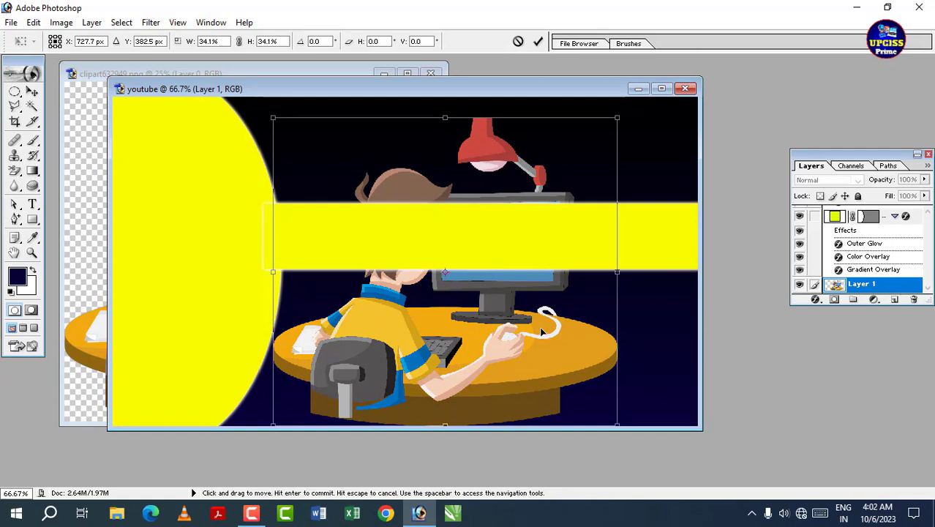
key("Return")
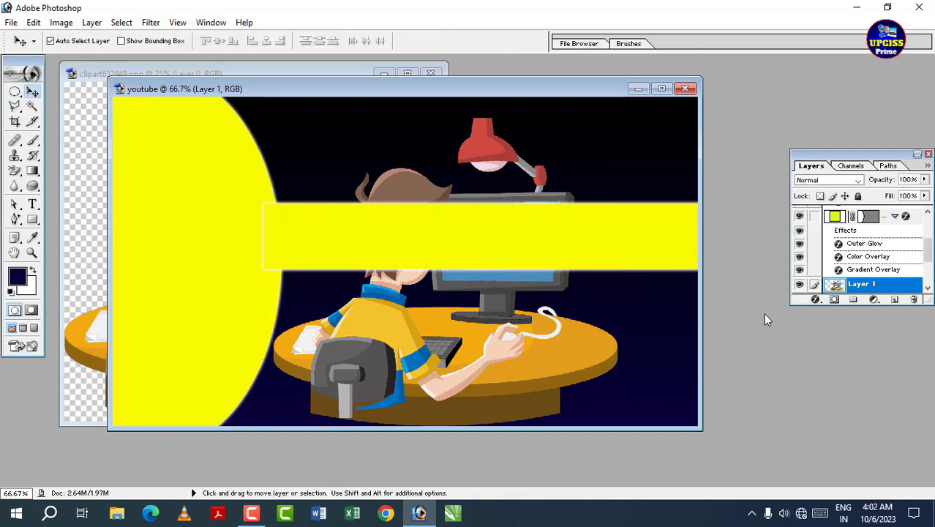
Raise Layer 1 above the bar and scale the boy to 50.3% inside the yellow circle
left_click_drag(868, 287, 865, 212)
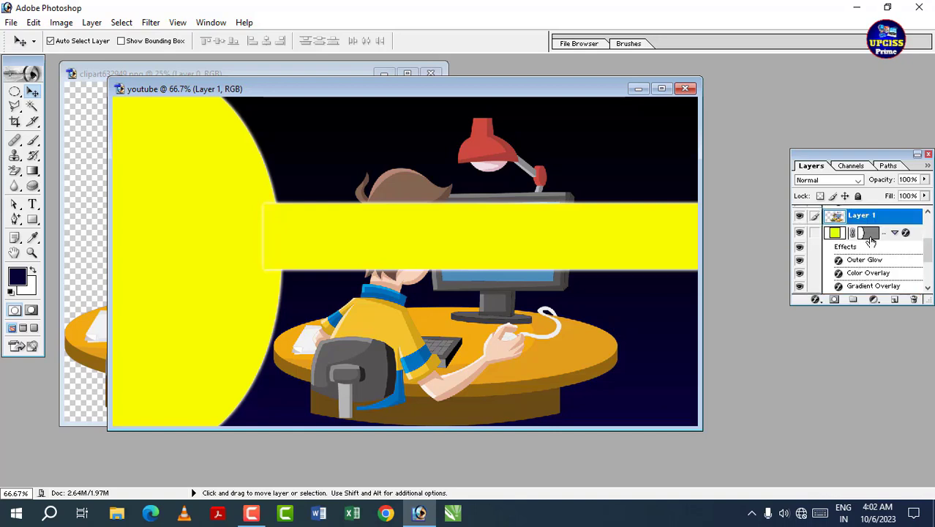
left_click_drag(511, 354, 358, 350)
key("ctrl+t")
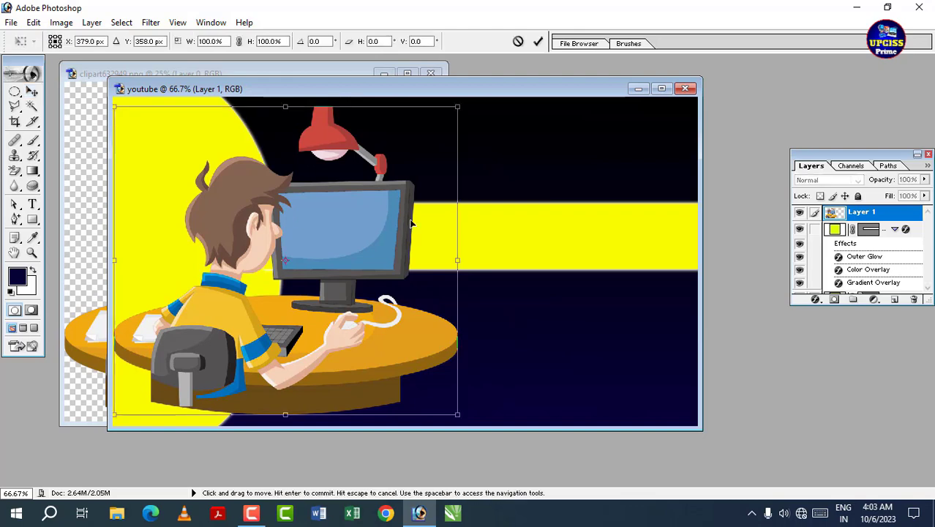
left_click_drag(457, 106, 321, 230)
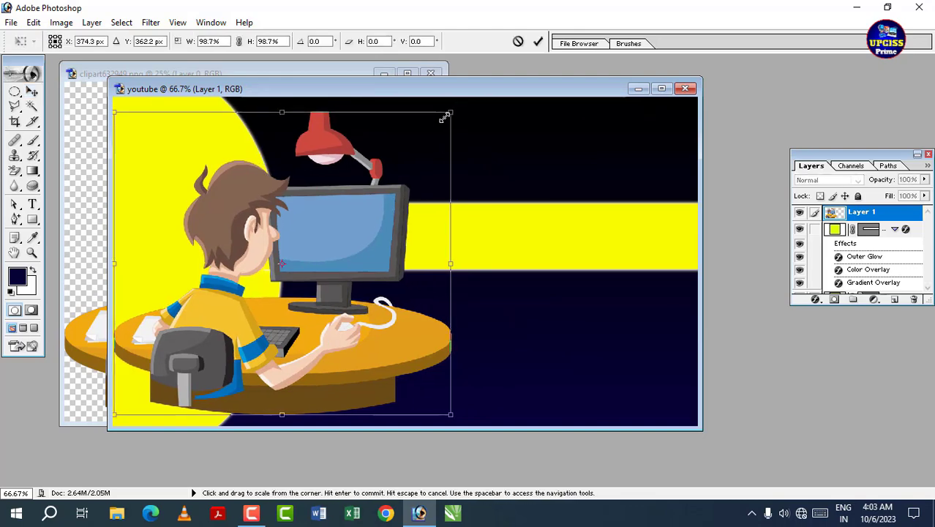
left_click_drag(269, 327, 252, 240)
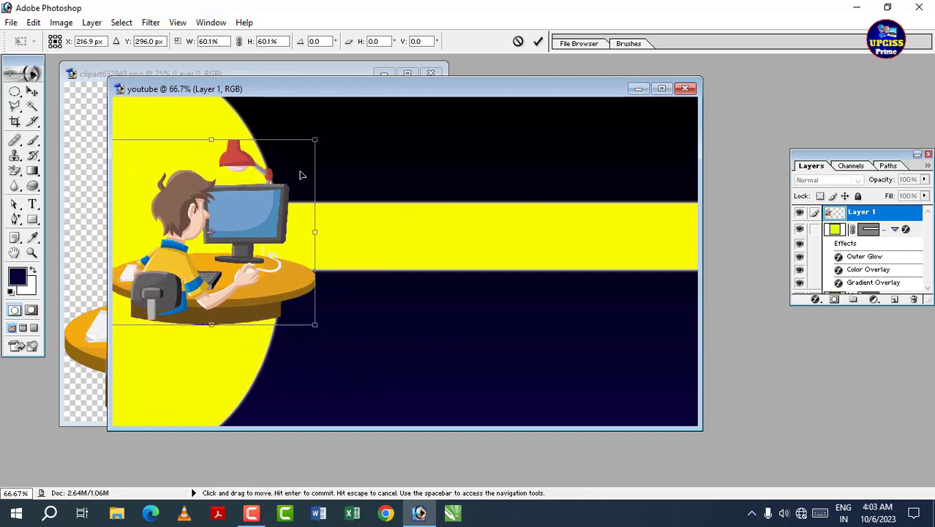
left_click_drag(304, 139, 262, 193)
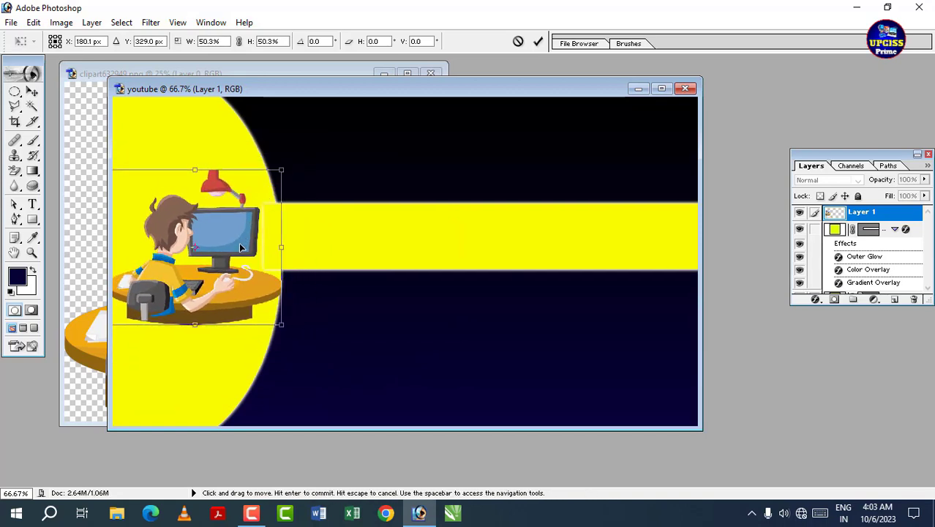
left_click_drag(243, 246, 242, 232)
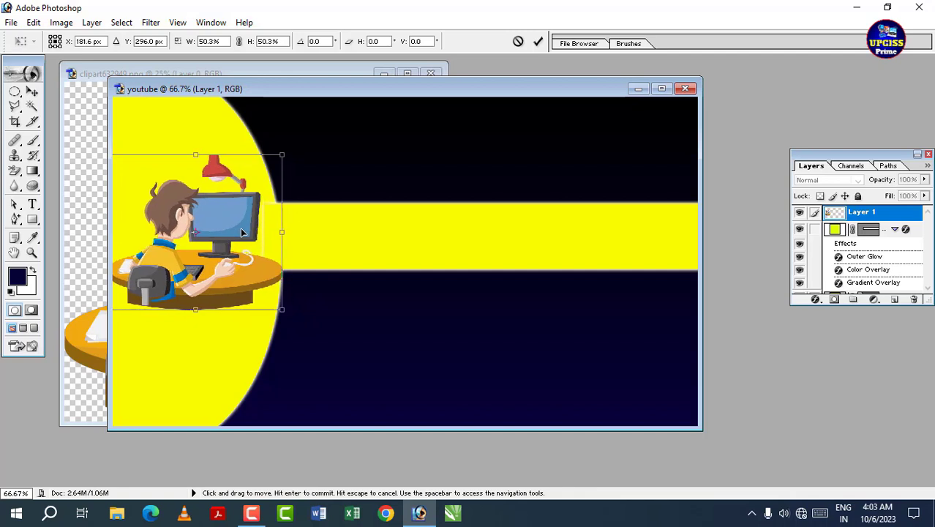
key("Return")
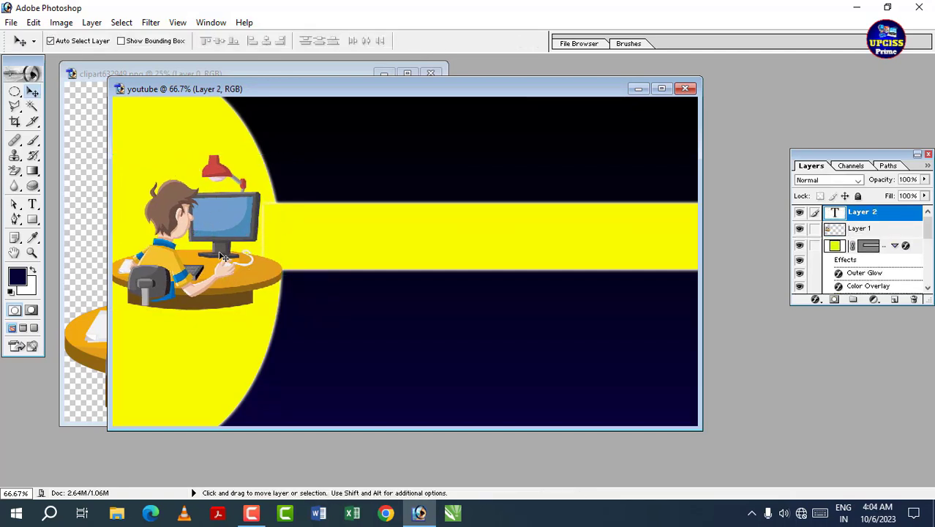
Start a text entry near the top of the thumbnail in Arial Black 36 pt
left_click(32, 205)
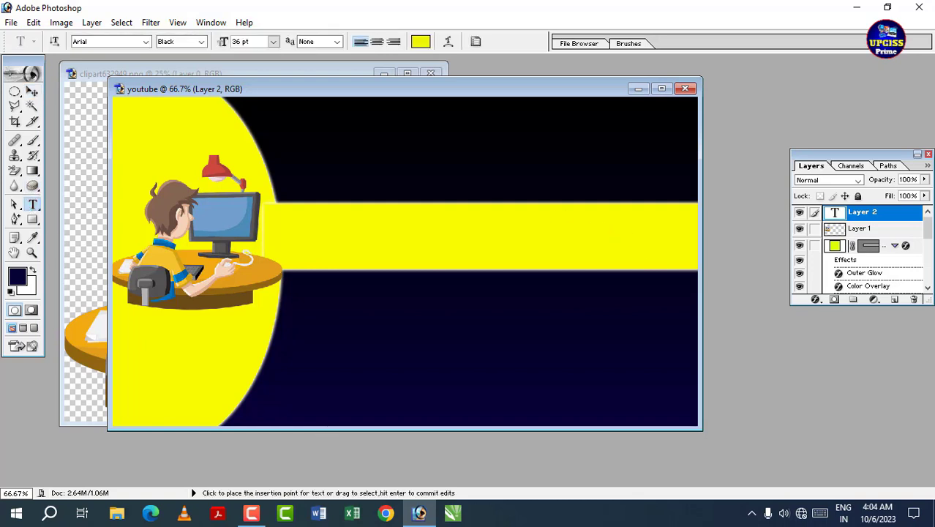
left_click(337, 156)
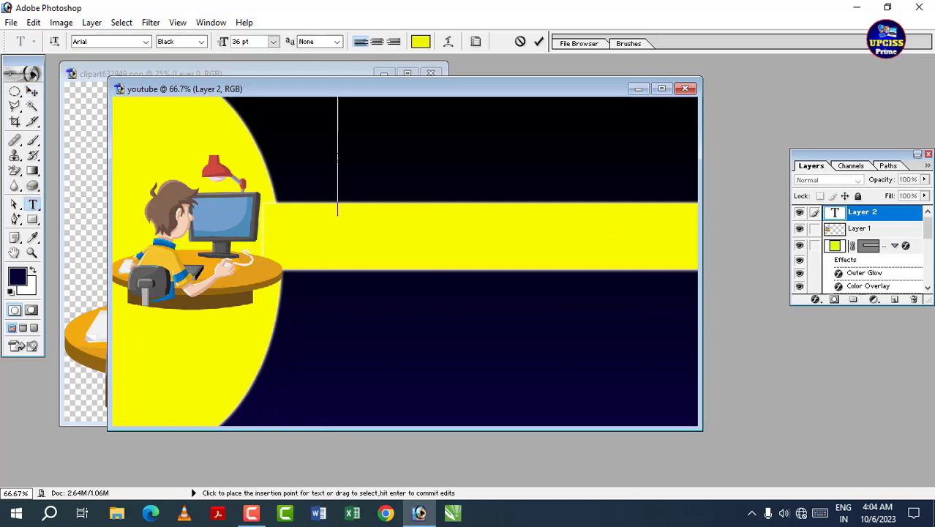
left_click(146, 42)
left_click(146, 42)
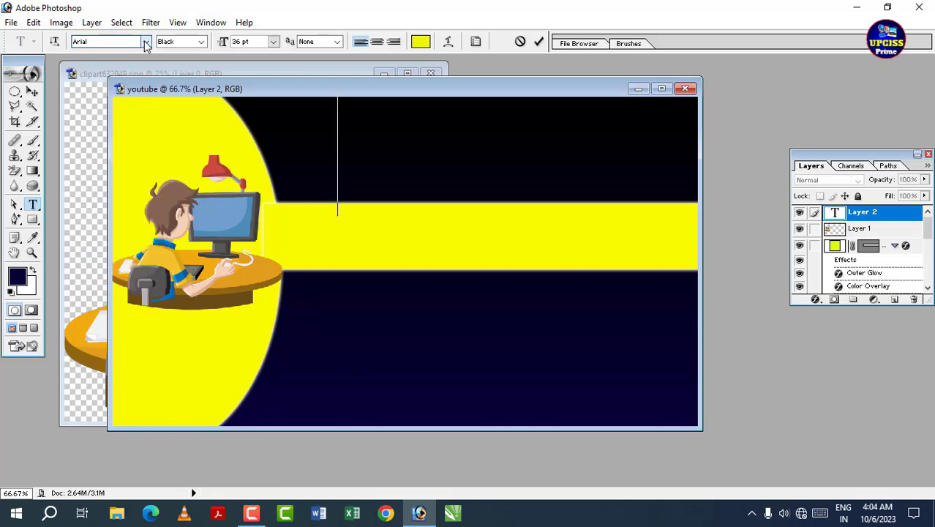
left_click(202, 42)
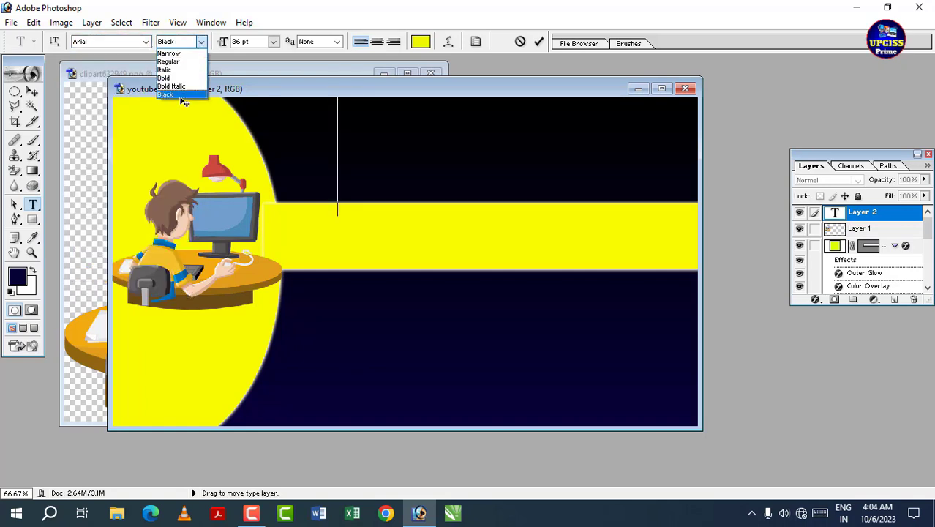
left_click(183, 94)
left_click(273, 42)
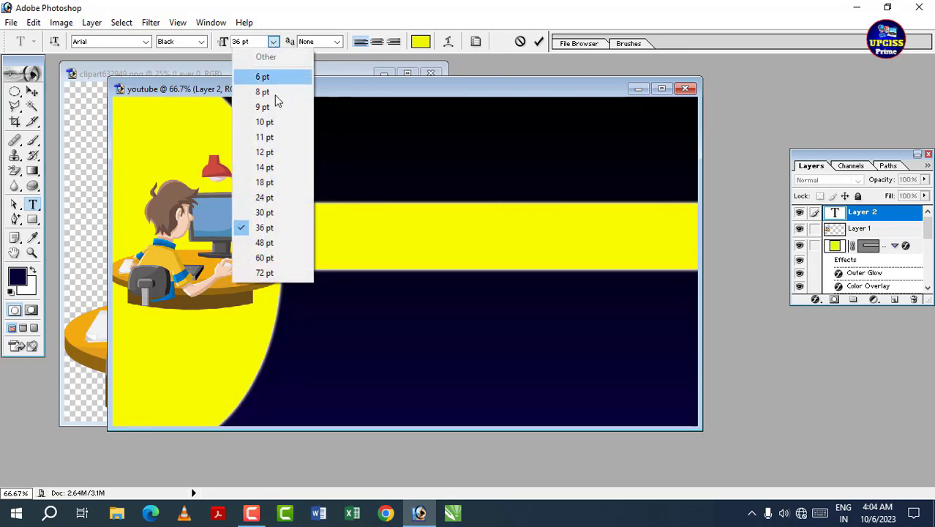
left_click(265, 227)
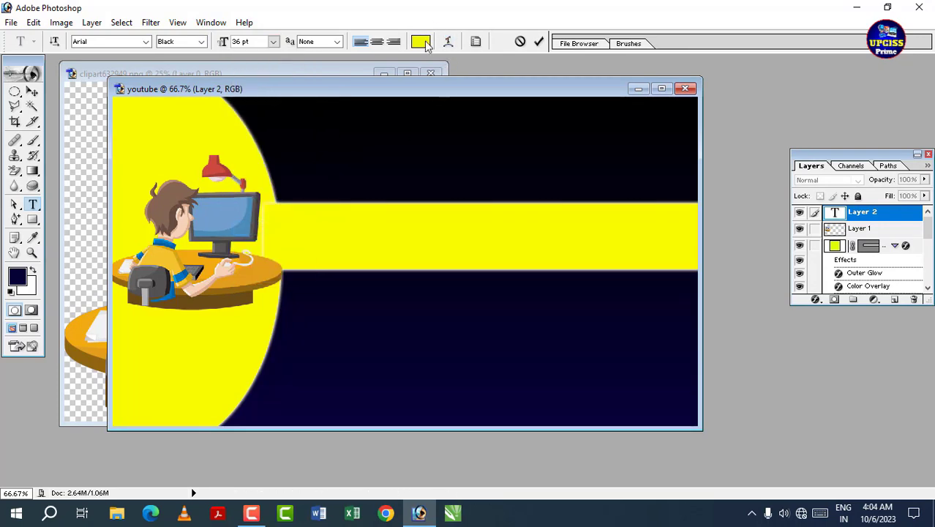
Type the title ADCA in bright yellow and nudge it slightly right and down
left_click(420, 42)
left_click(660, 162)
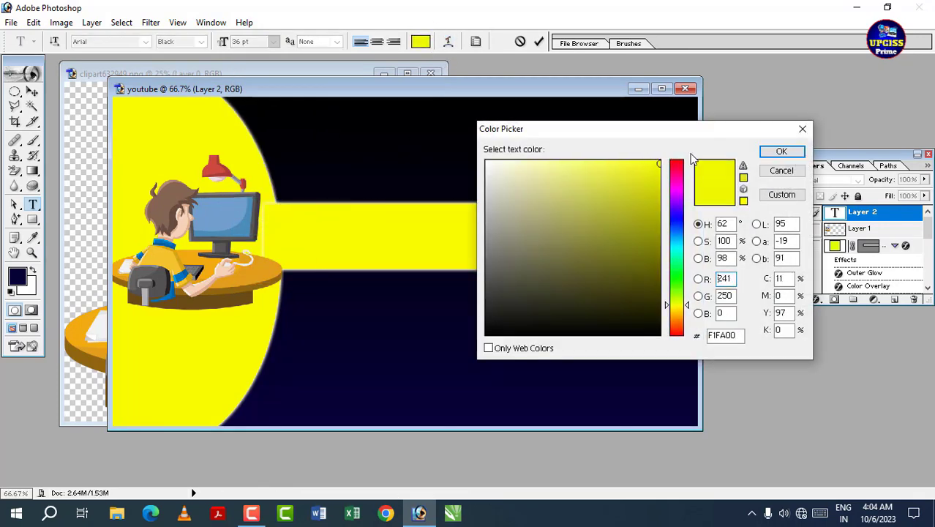
left_click(780, 153)
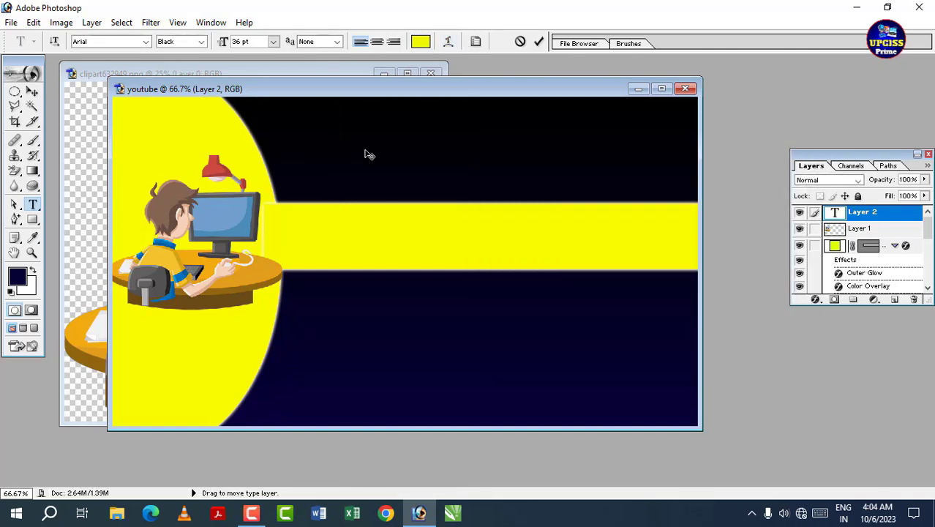
type("ADC")
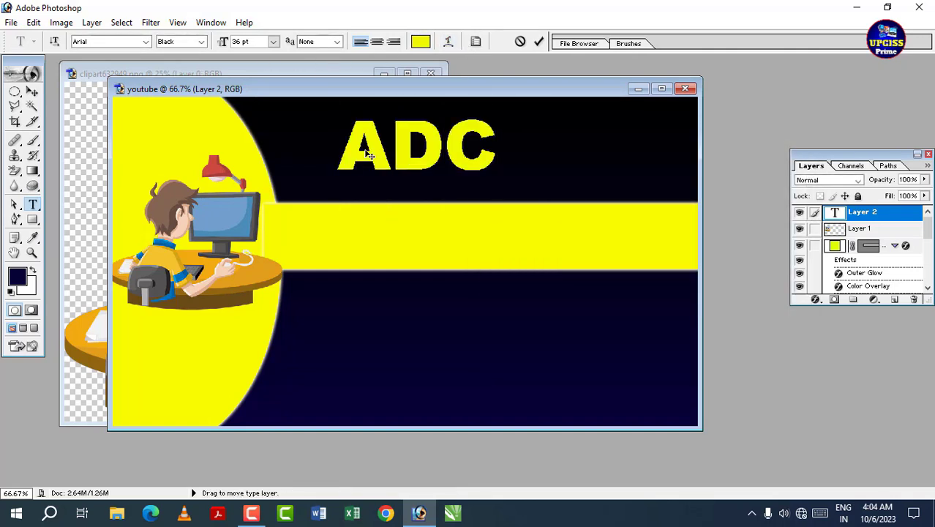
type("A")
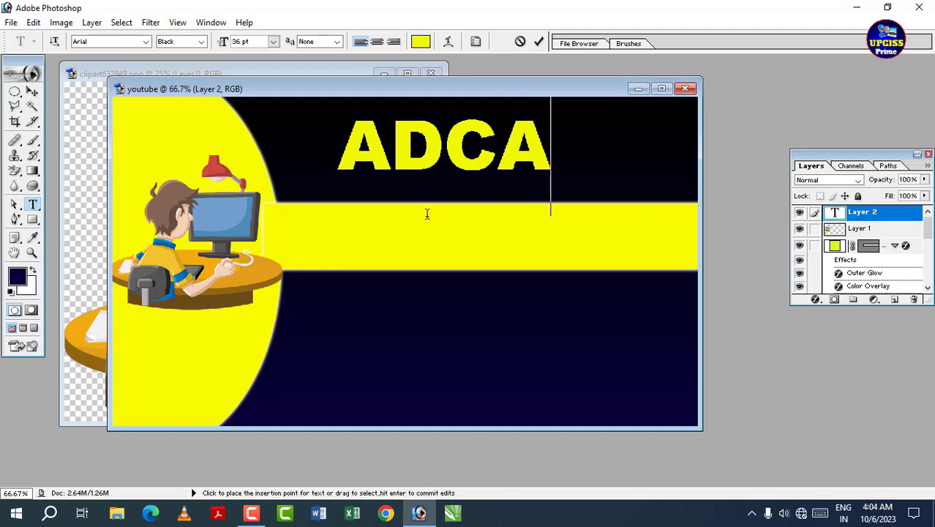
left_click_drag(431, 232, 452, 238)
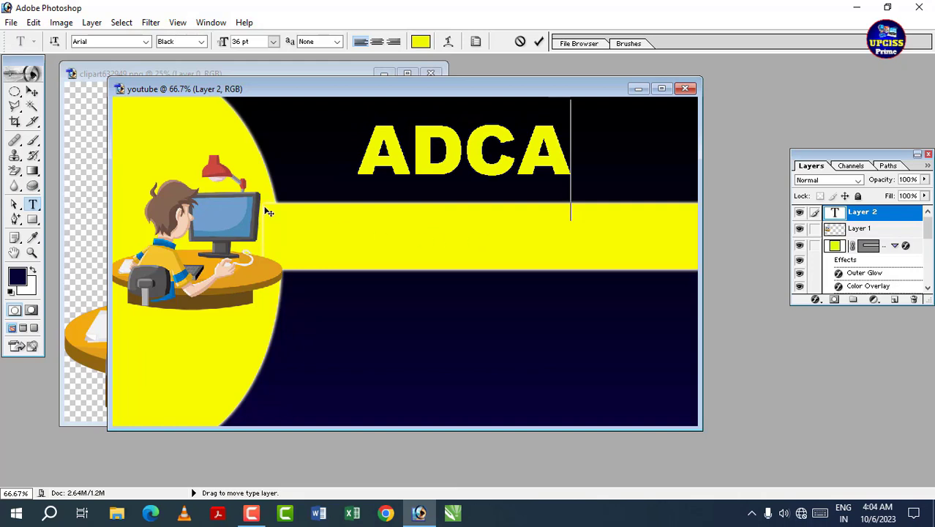
left_click(32, 91)
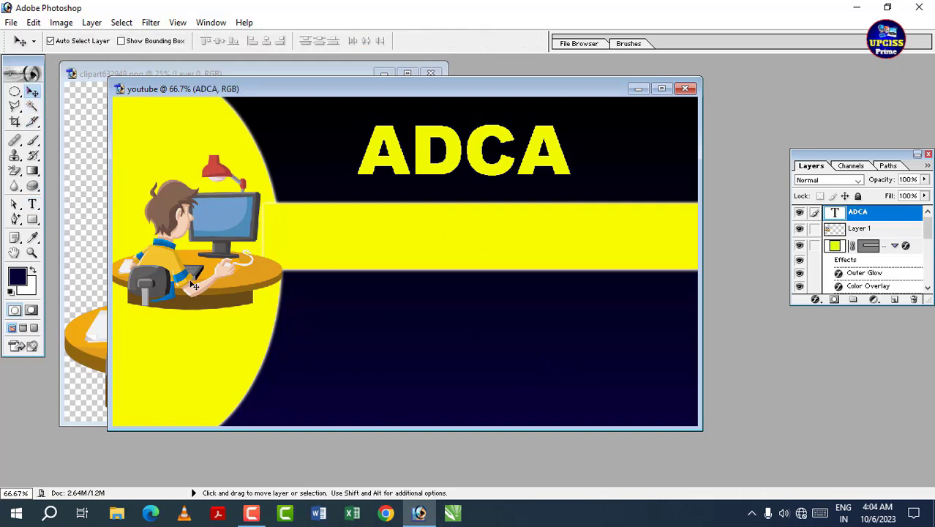
left_click(33, 206)
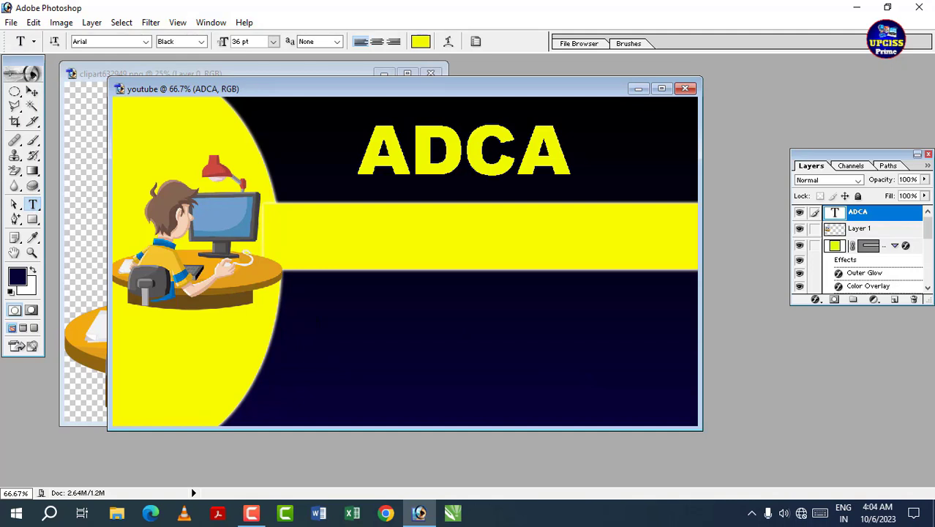
left_click(315, 315)
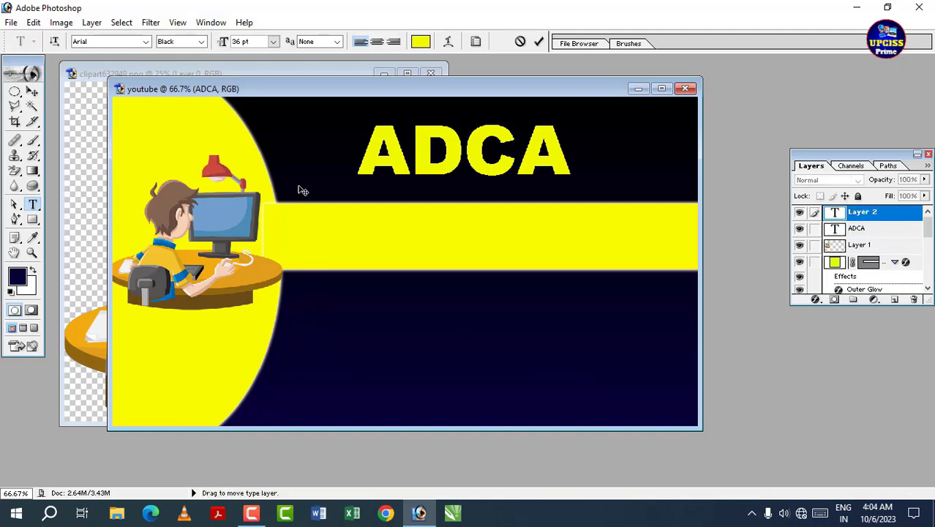
Type the subtitle 'Advanced Diploma in Computer Application' at 10 pt
left_click(274, 43)
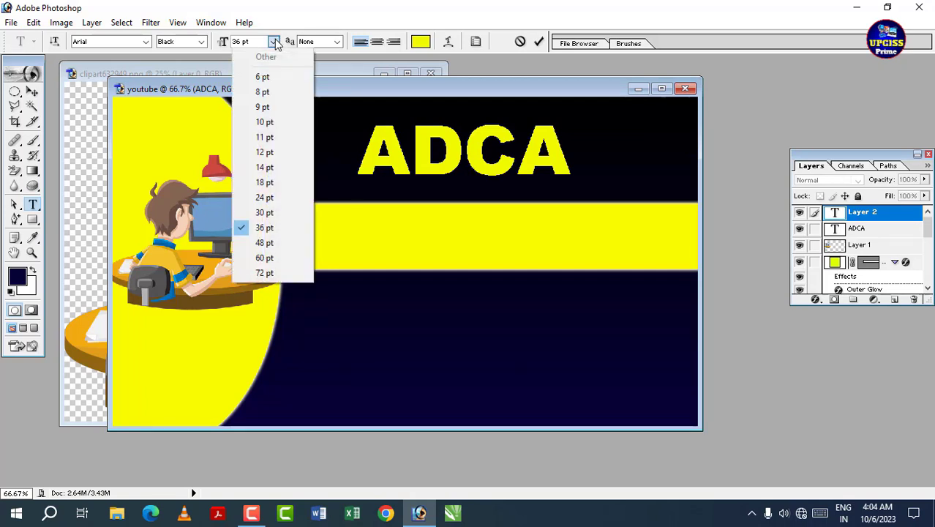
left_click(268, 124)
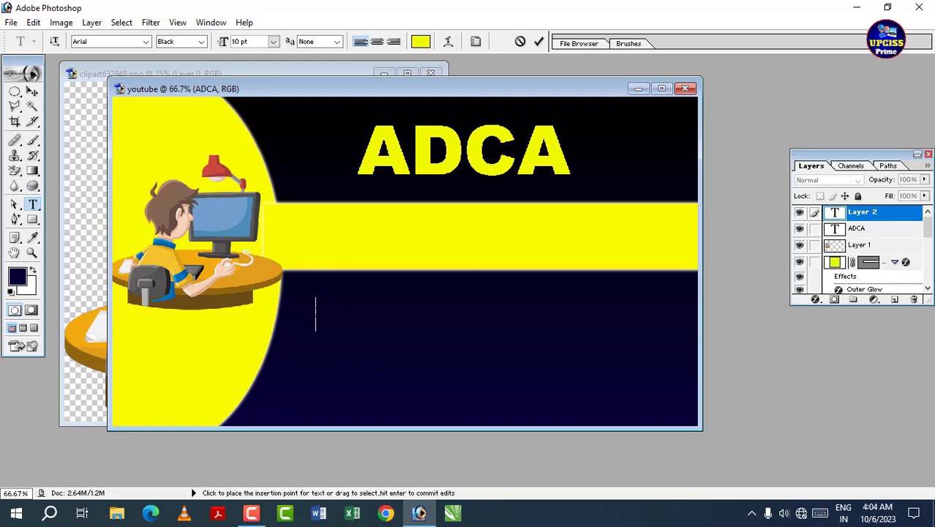
type("A")
type("dv")
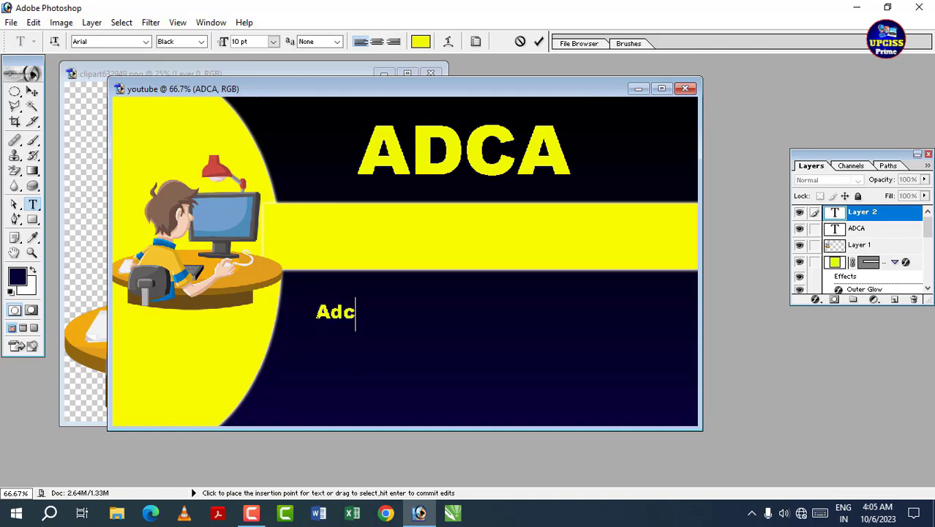
type("anced Diploma in")
type("Computer")
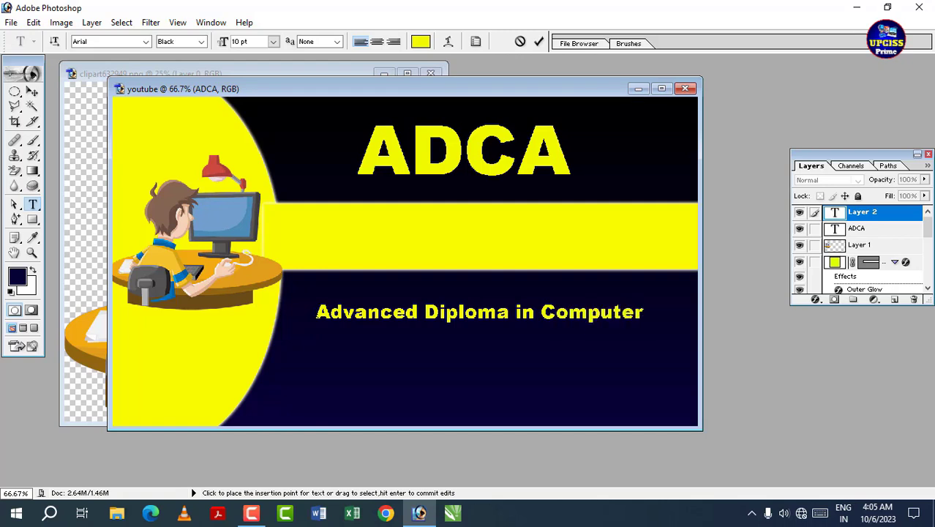
type(" Applicatio")
left_click_drag(501, 391, 306, 361)
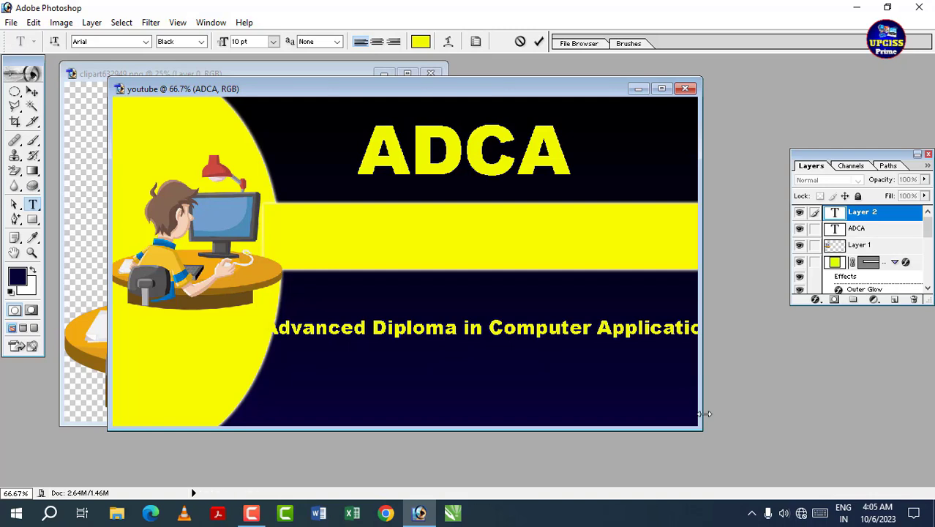
Shrink the subtitle to 9 pt and move it up just below ADCA
key("shift+Left")
key("shift+Left")
key("shift+Left")
key("shift+Left")
key("shift+Left")
key("shift+Left")
key("shift+Left")
key("shift+Left")
key("shift+Left")
key("shift+Left")
key("shift+Left")
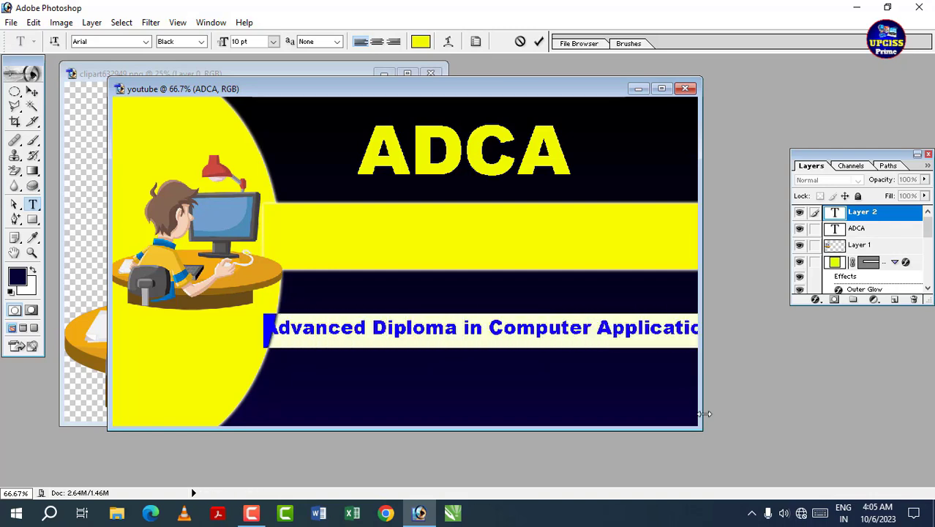
left_click(273, 42)
left_click(272, 108)
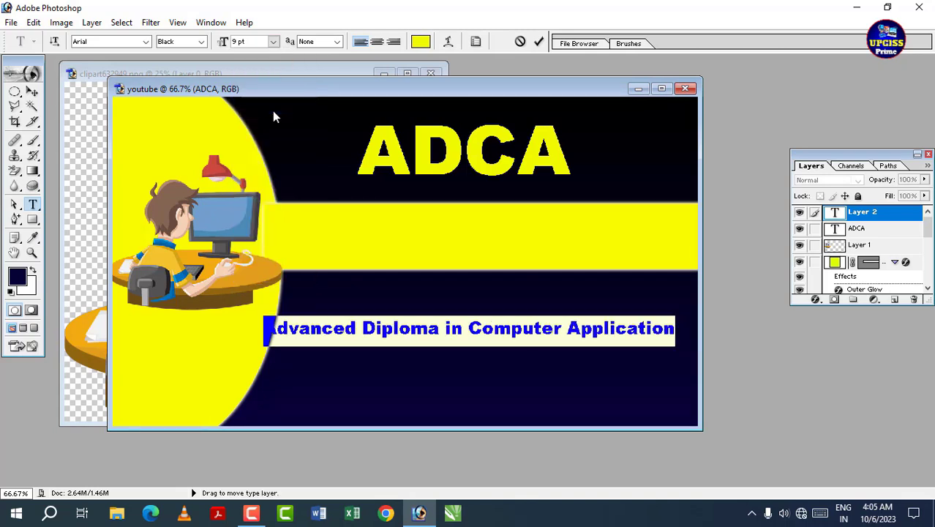
left_click_drag(385, 403, 409, 264)
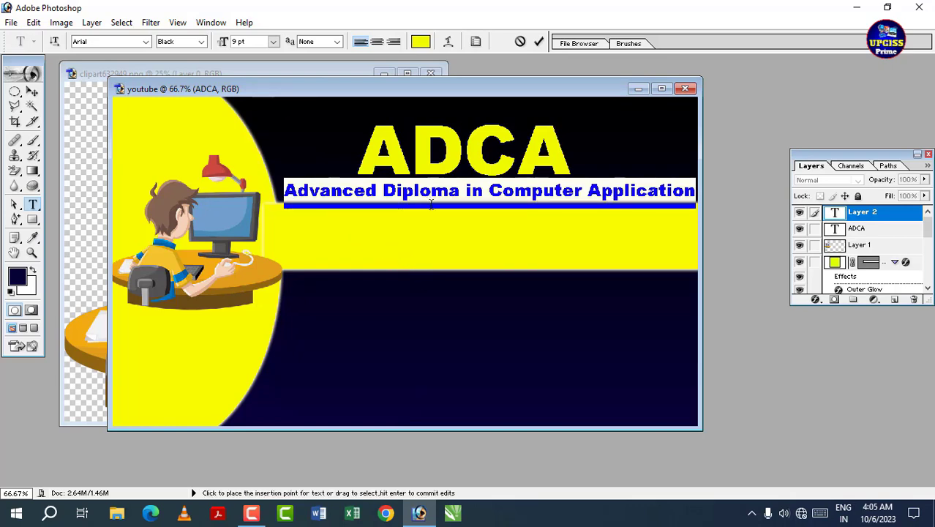
Make the Advanced Diploma subtitle text white
left_click(421, 42)
left_click(485, 162)
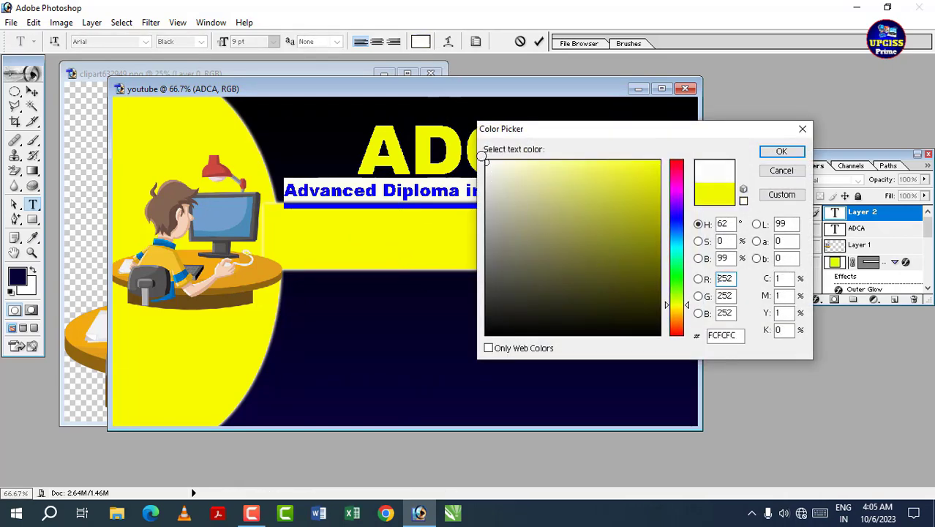
left_click(772, 146)
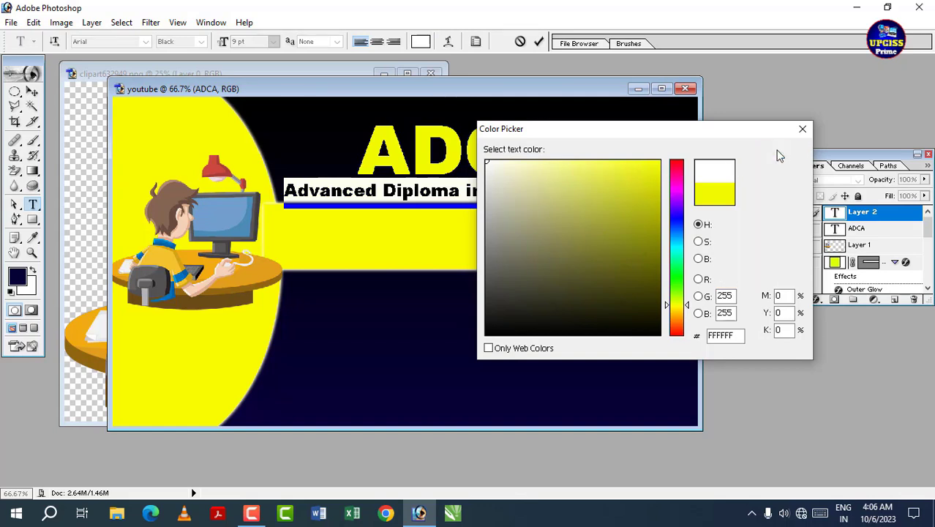
left_click(34, 92)
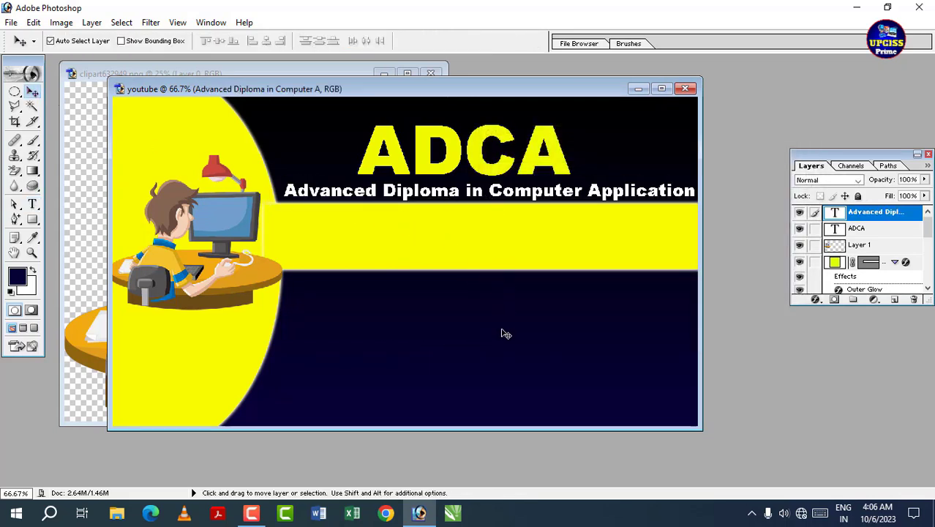
Nudge the navy background shape down and the ADCA title up and left
left_click(861, 229)
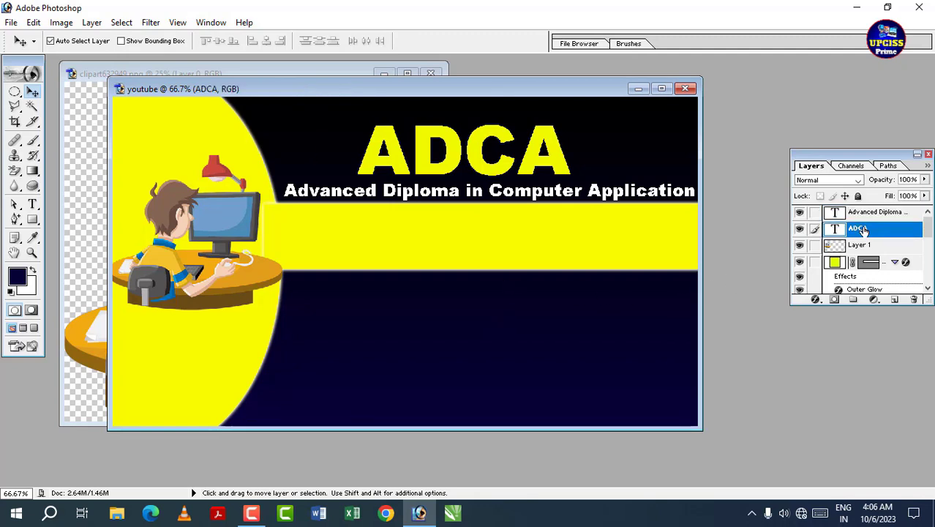
left_click(488, 159)
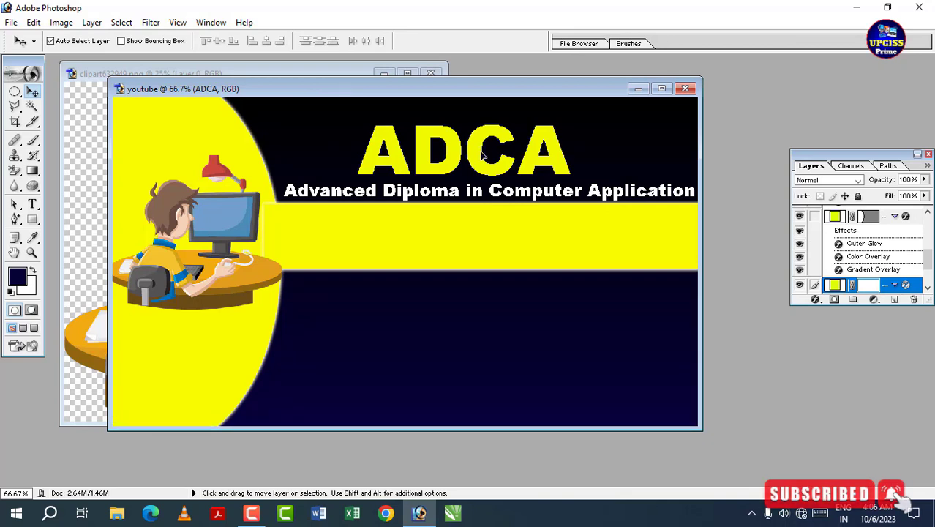
left_click_drag(655, 172, 656, 178)
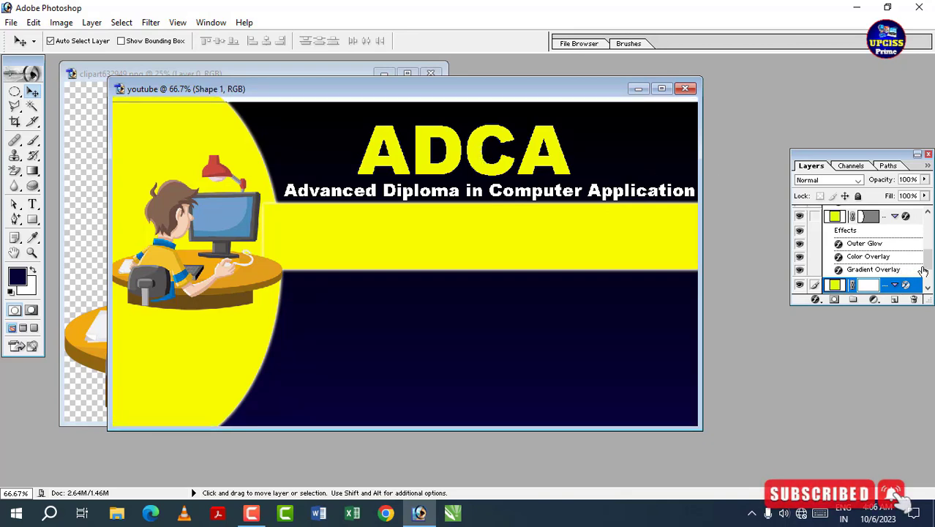
left_click_drag(928, 256, 927, 210)
double_click(860, 227)
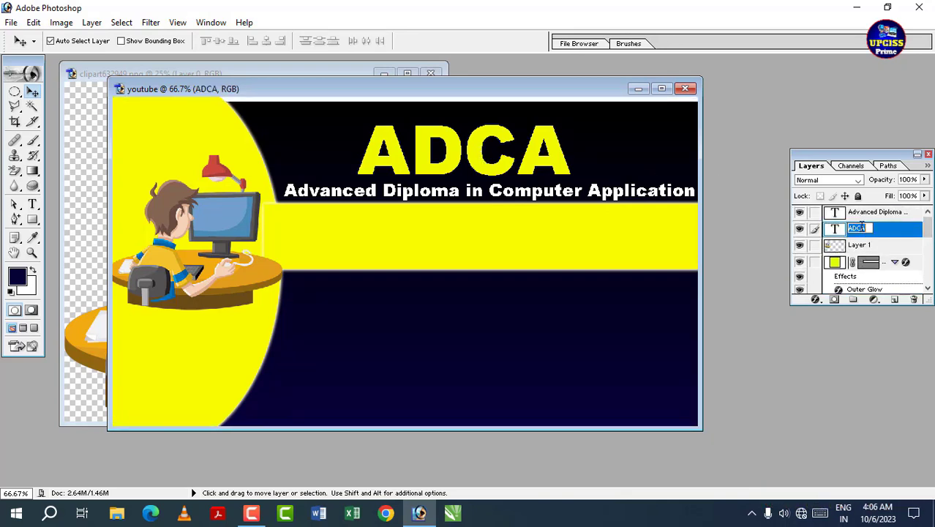
left_click(901, 236)
left_click_drag(486, 158, 473, 149)
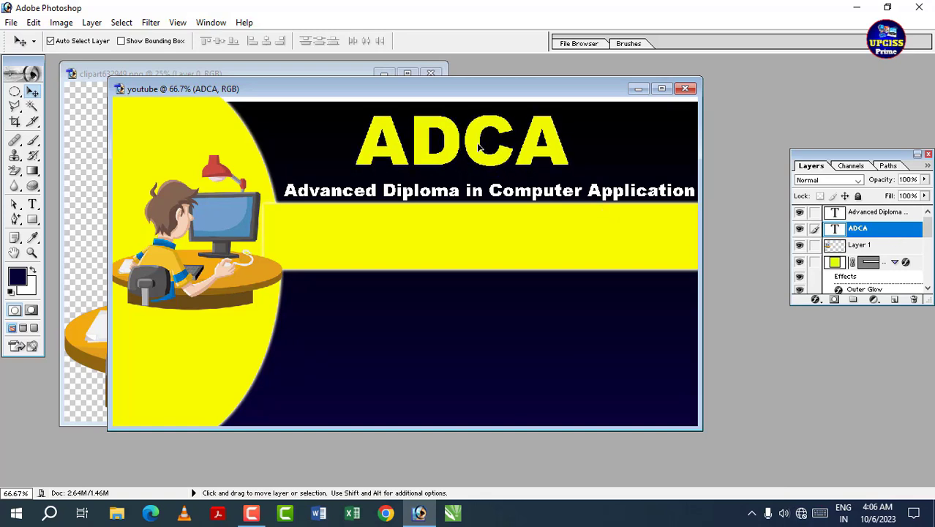
Move the subtitle closer under ADCA and Alt-drag a copy of ADCA into the lower navy area
left_click(500, 194)
left_click(516, 195)
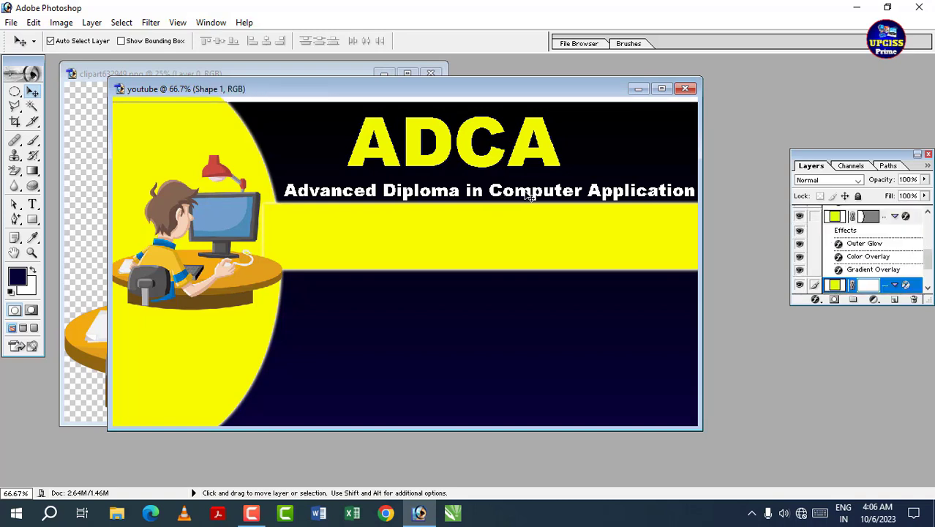
left_click(528, 196)
left_click_drag(505, 195, 504, 189)
left_click(480, 324)
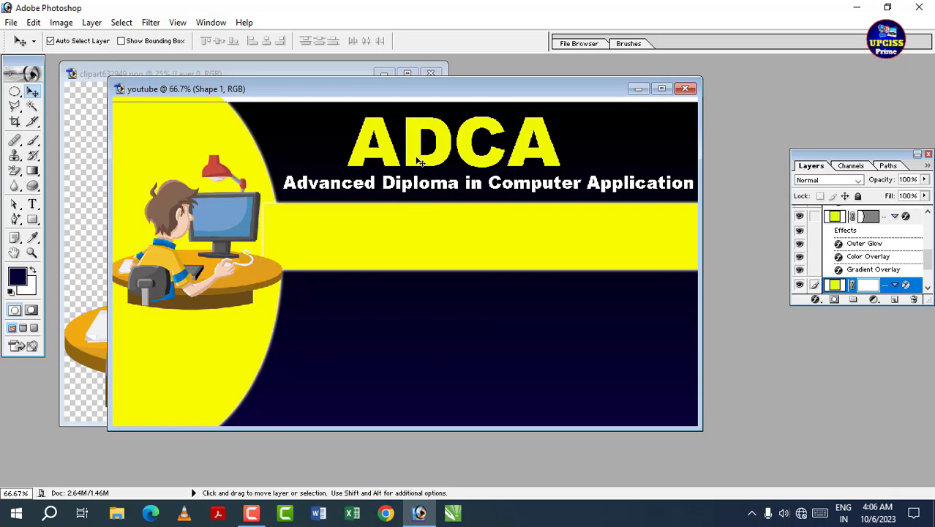
left_click(421, 157)
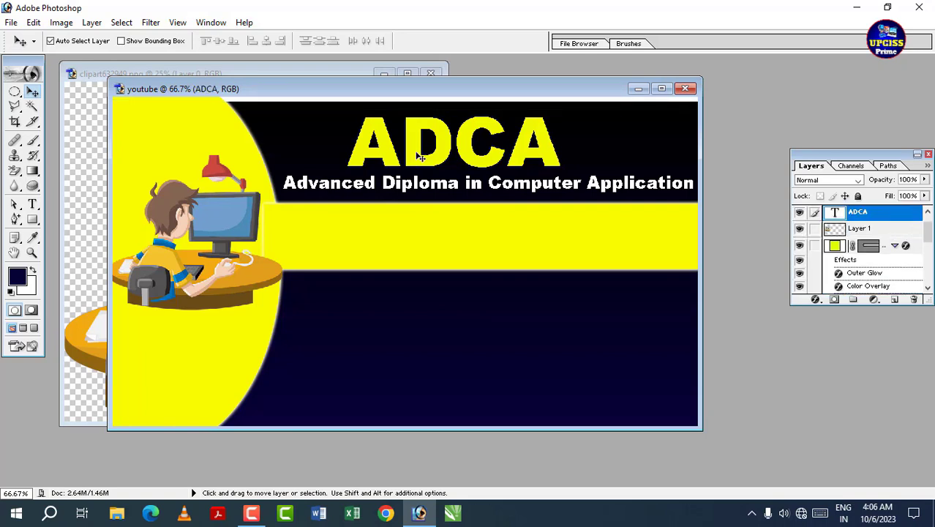
left_click_drag(420, 157, 420, 326, "alt")
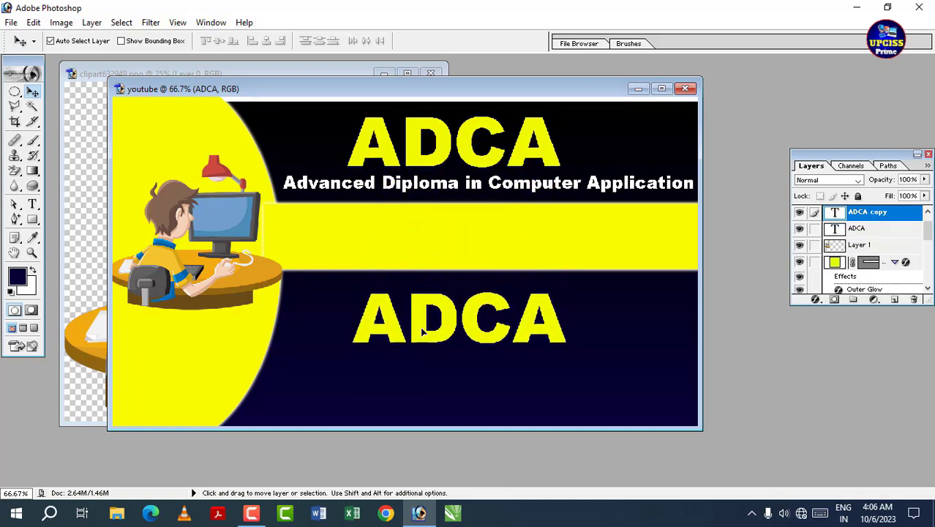
Set the ADCA copy to 18 pt and retype it as 'Computer Course'
left_click(32, 204)
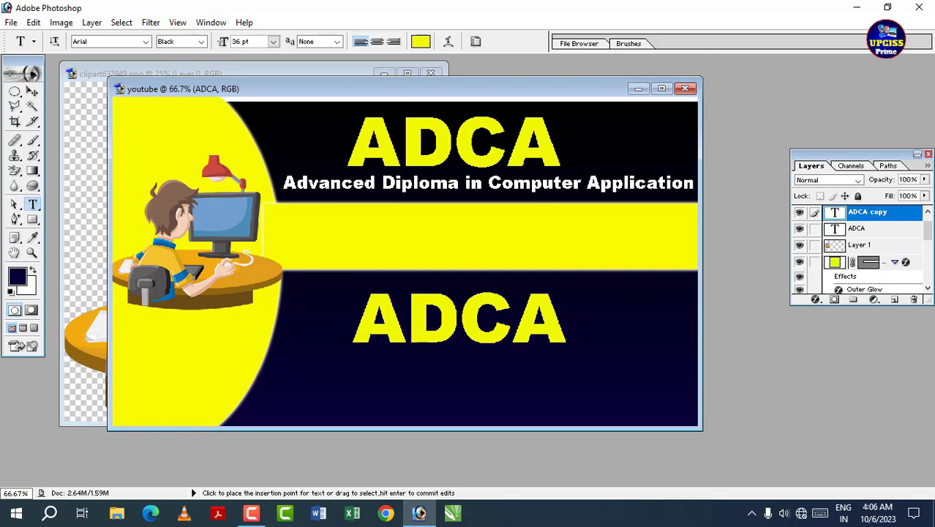
left_click_drag(568, 319, 360, 316)
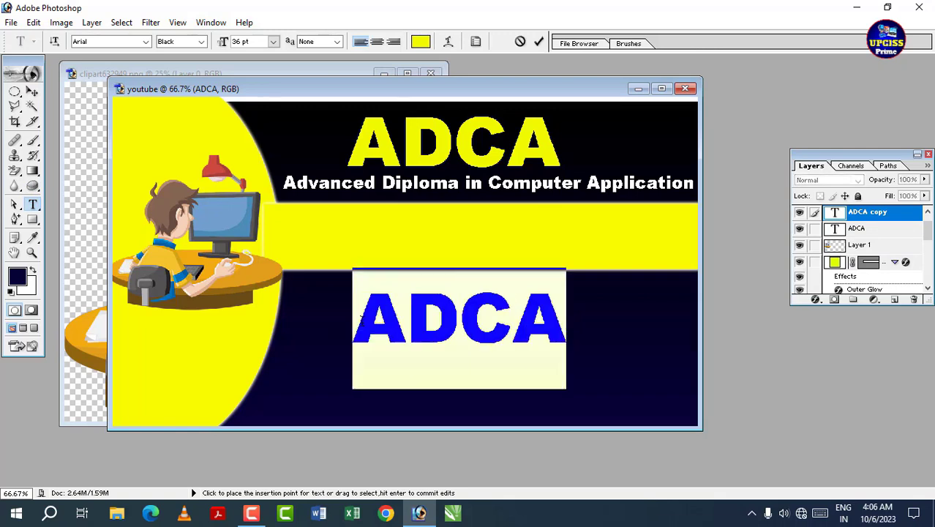
left_click(272, 42)
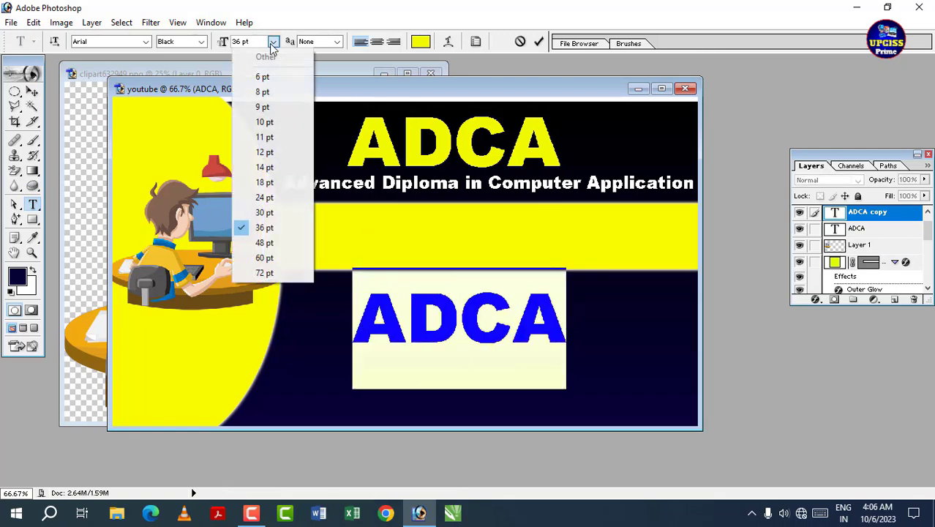
left_click(275, 190)
left_click(433, 335)
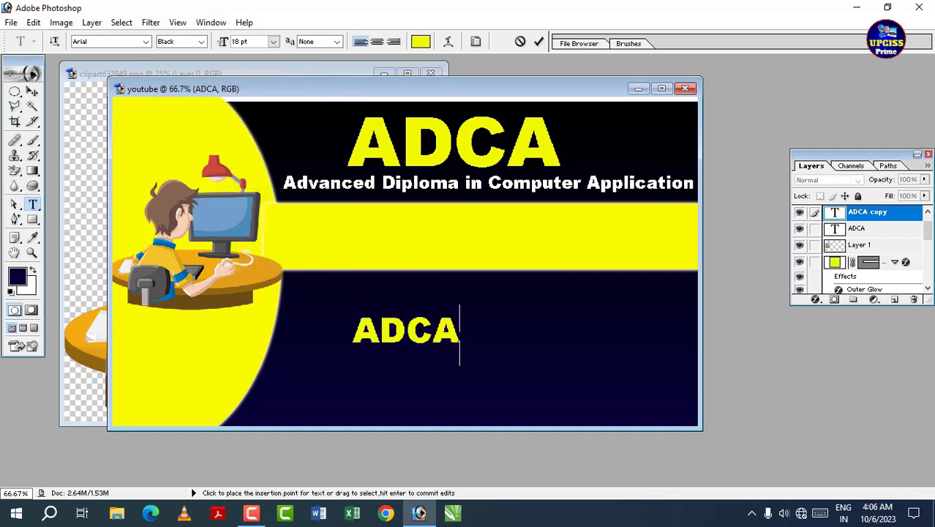
left_click_drag(460, 335, 314, 342)
type("C")
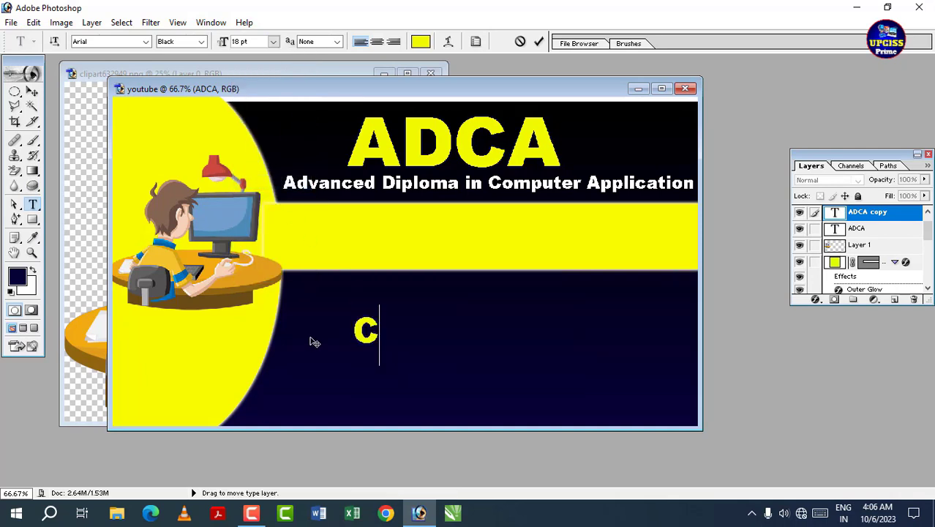
type("omputer Course")
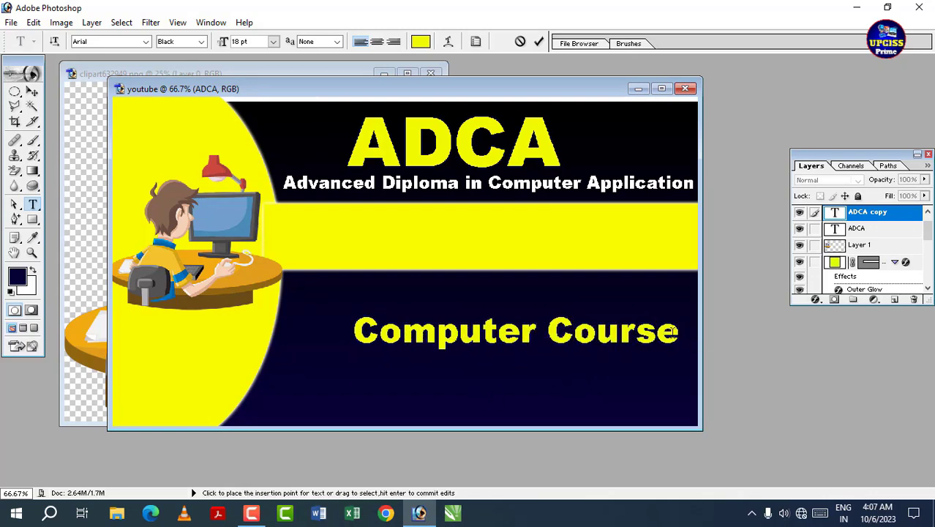
Colour Computer Course pure red (FF0000) and move it onto the yellow band
left_click_drag(666, 335, 354, 333)
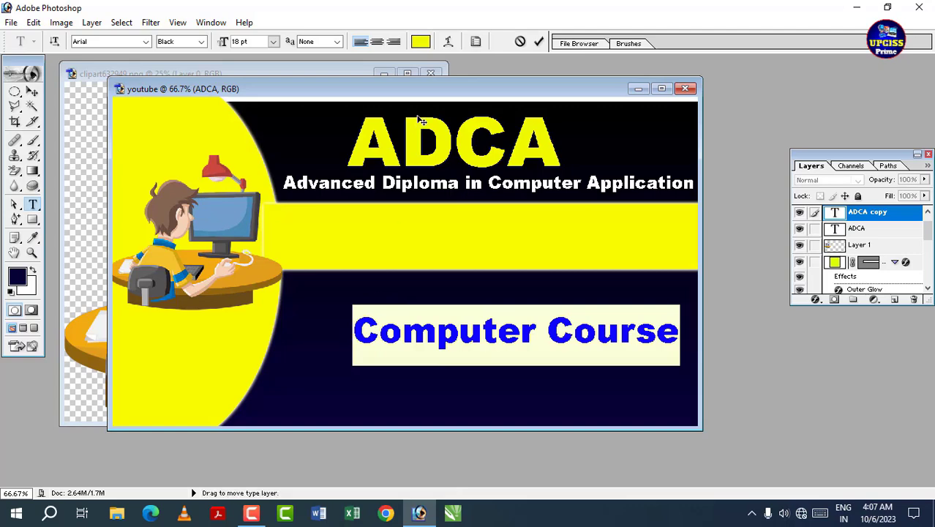
left_click(423, 41)
mouse_move(678, 198)
left_mouse_down()
mouse_move(678, 160)
mouse_move(661, 159)
left_mouse_up()
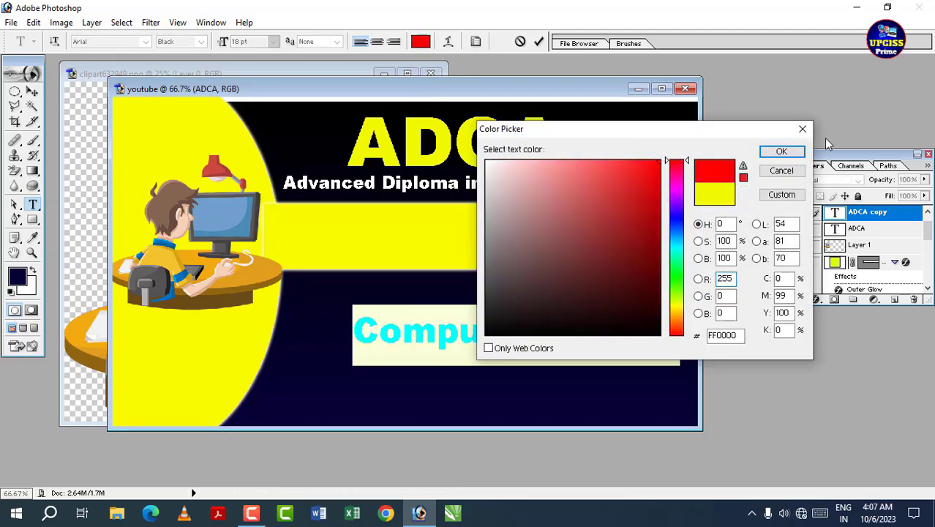
left_click(781, 151)
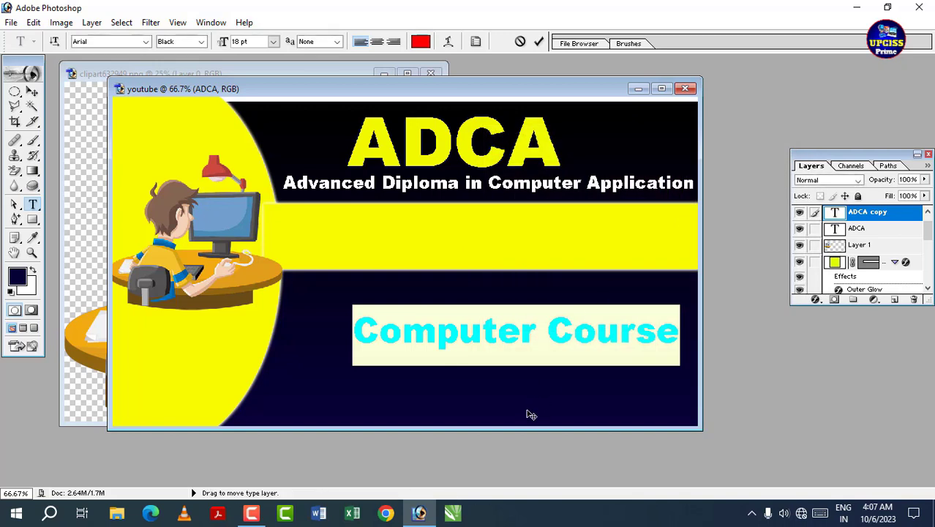
left_click_drag(531, 415, 500, 315)
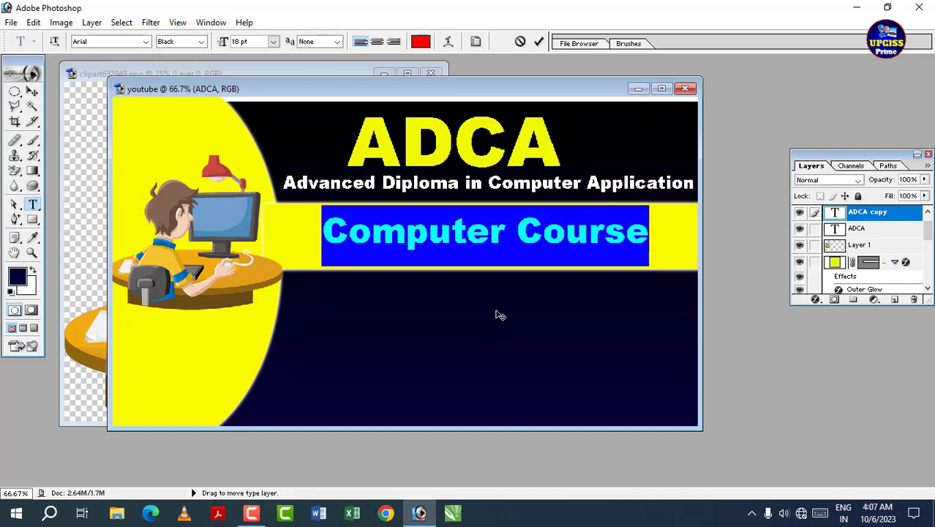
left_click(32, 92)
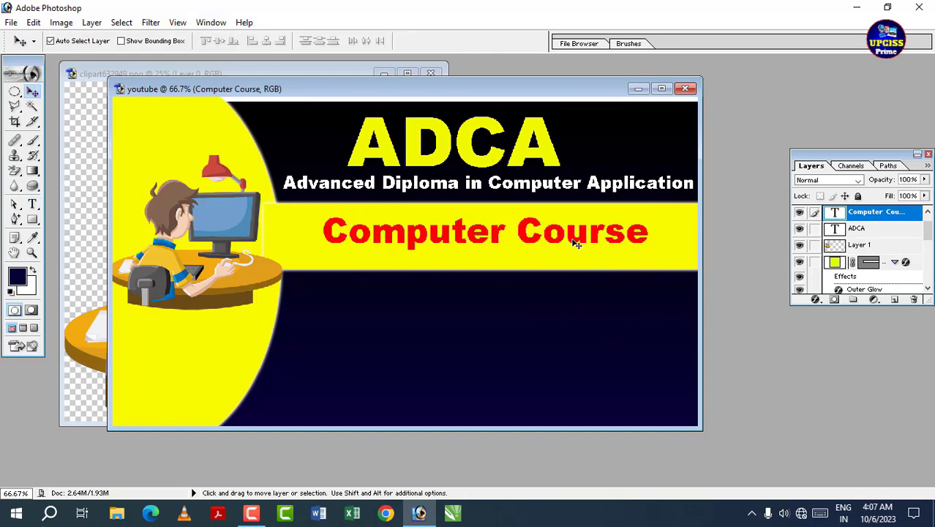
left_click(32, 205)
Resize the Computer Course text to 20 pt after briefly trying 24 pt
mouse_move(648, 231)
left_mouse_down()
mouse_move(334, 260)
mouse_move(292, 150)
left_mouse_up()
left_click(273, 42)
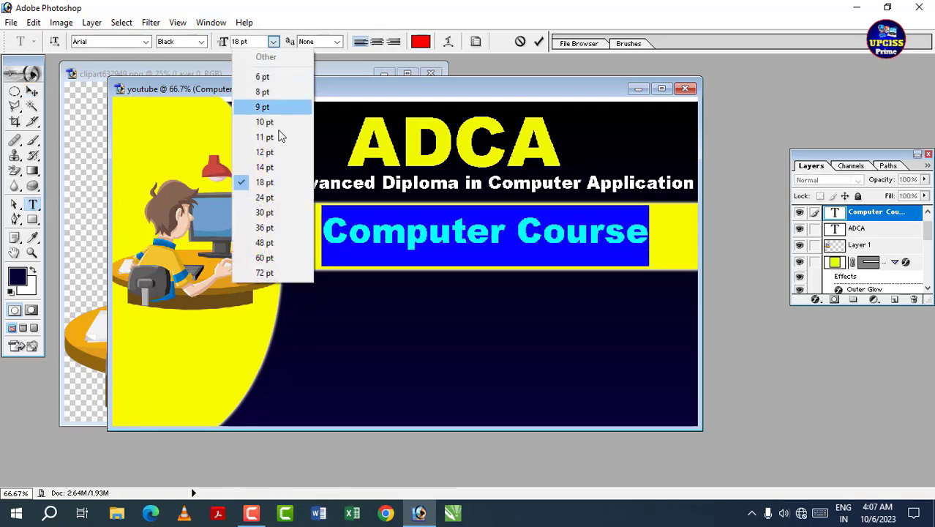
left_click(284, 194)
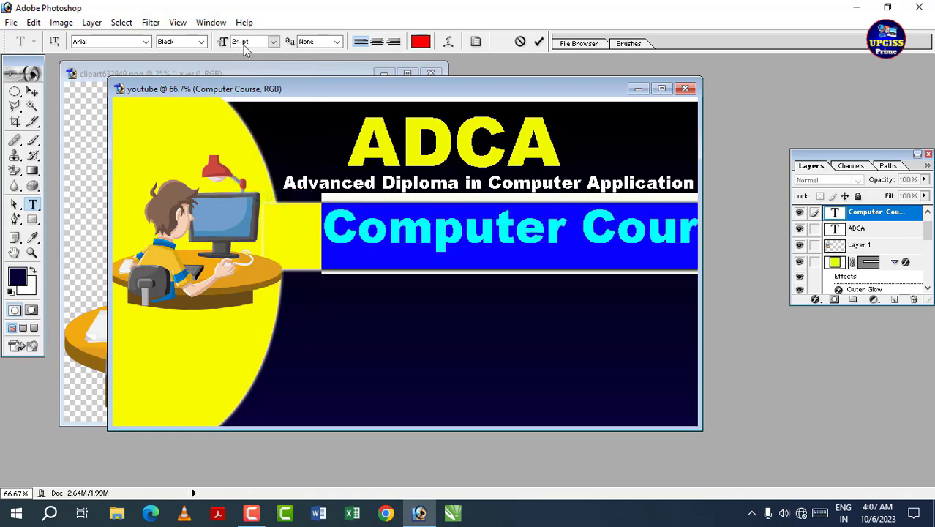
key("BackSpace")
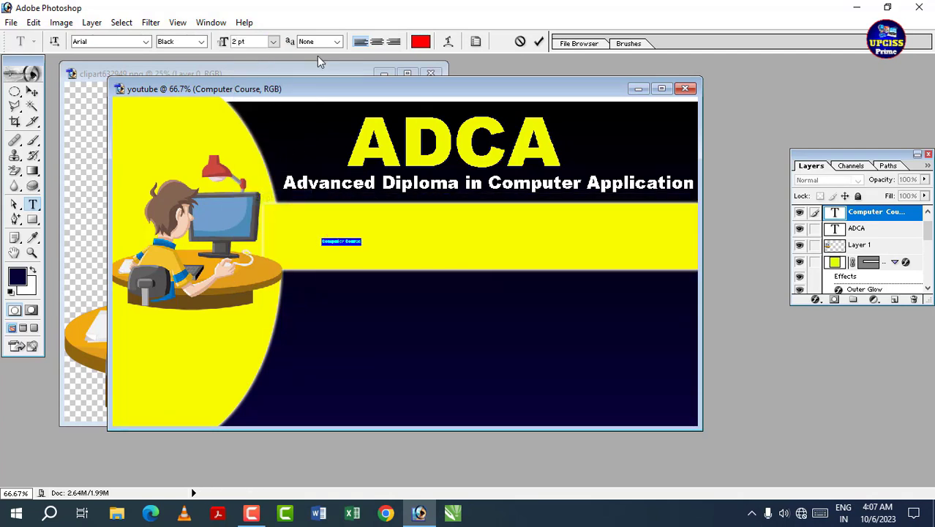
type("1")
key("BackSpace")
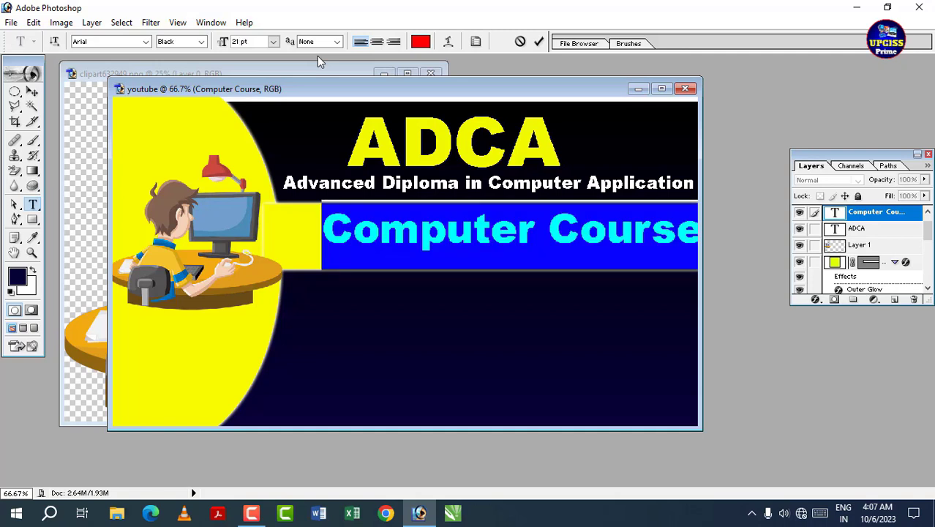
type("0")
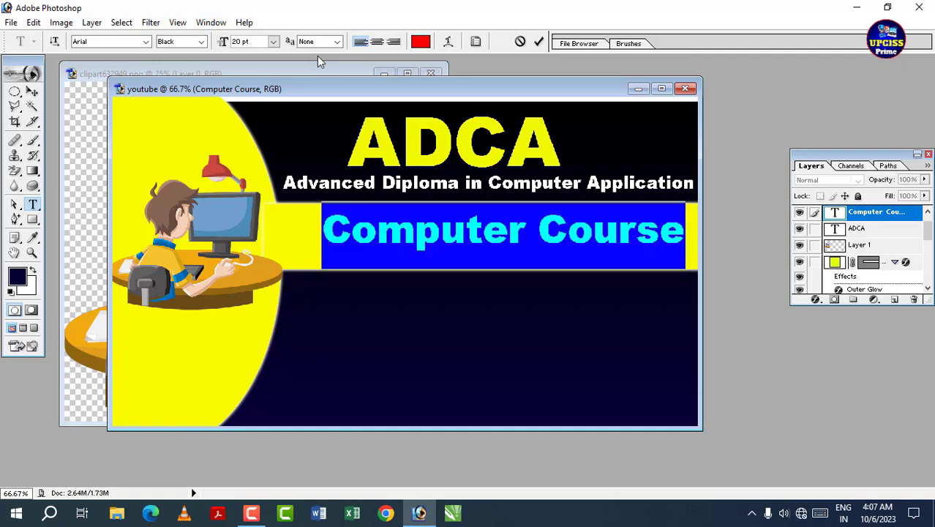
key("Return")
left_click(32, 91)
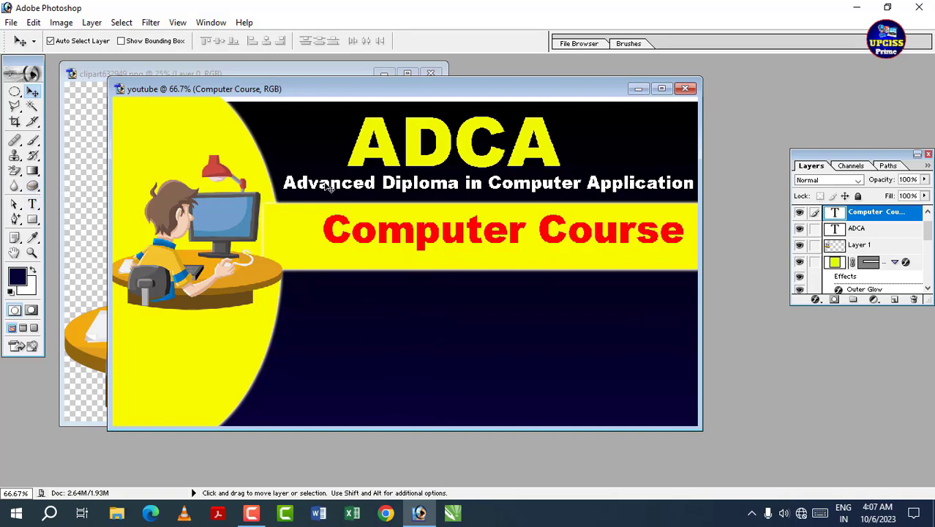
Copy the subtitle below the yellow bar and retype it as 'Eligibility, Age, Limit, Syllabus, Fees'
left_click(380, 187)
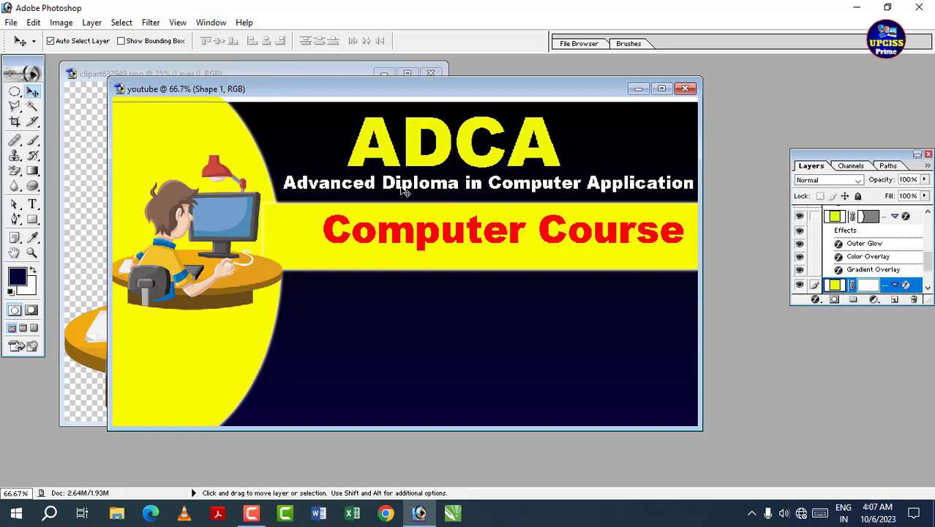
left_click(409, 190)
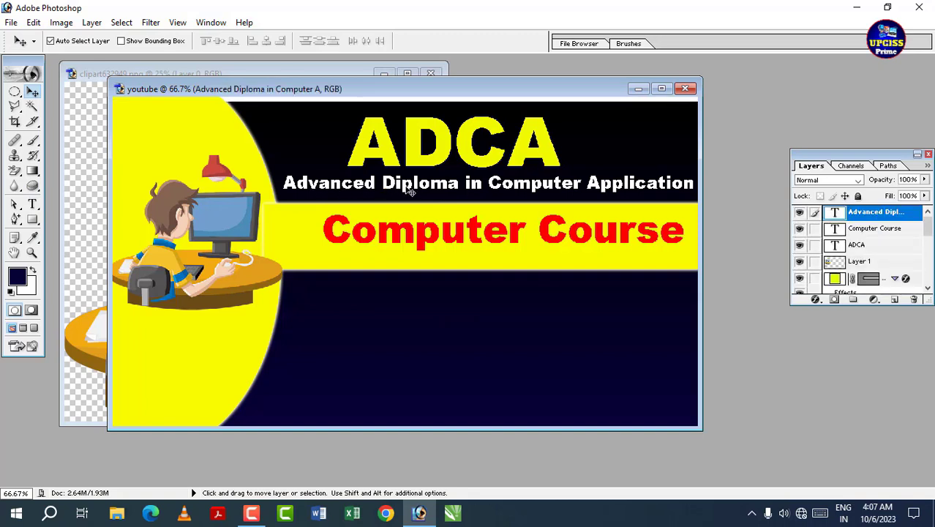
left_click_drag(411, 191, 401, 312)
left_click(33, 205)
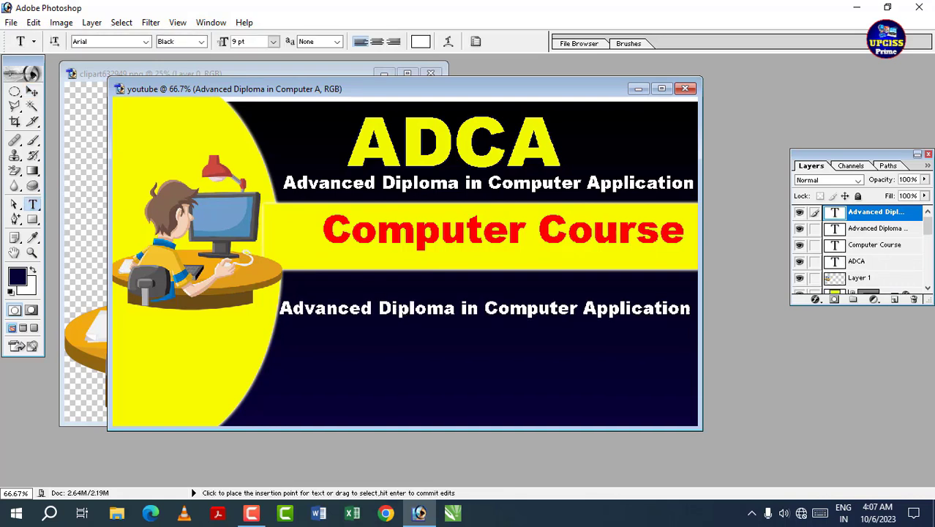
left_click_drag(691, 308, 251, 325)
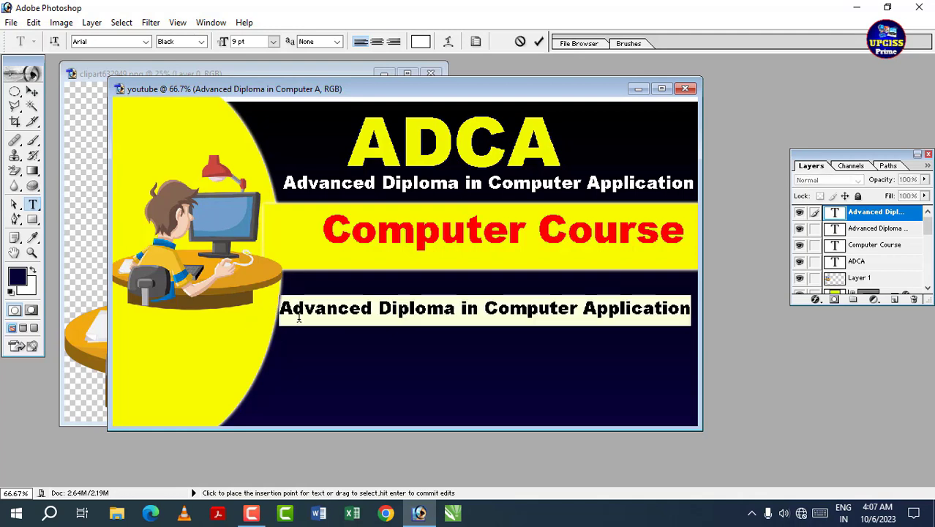
type("Eli")
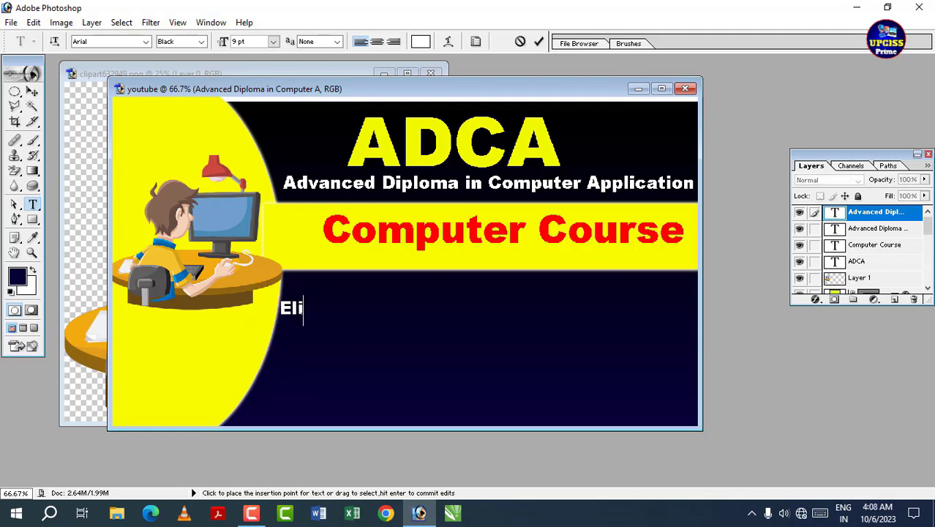
type("gibility, Age, Limit, Syllab")
key("BackSpace")
type("llabus,")
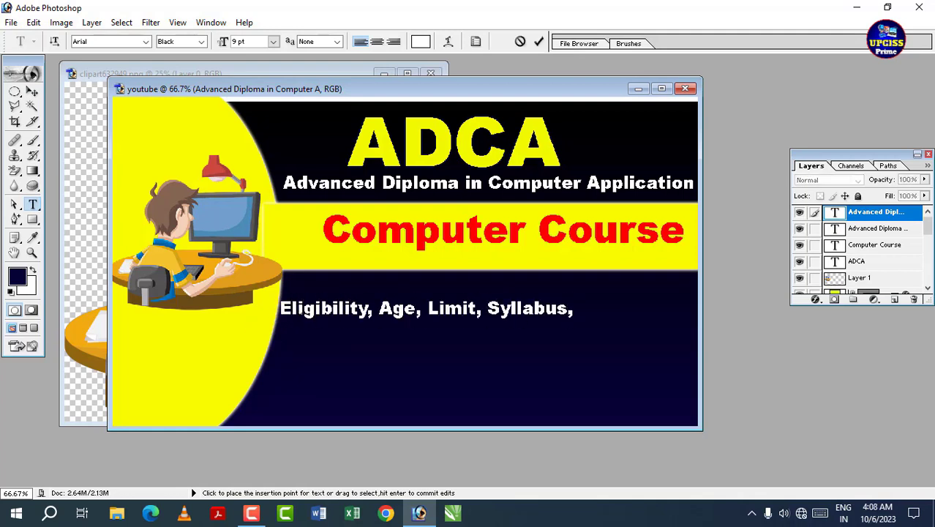
type(" Fees")
left_click_drag(656, 290, 310, 290)
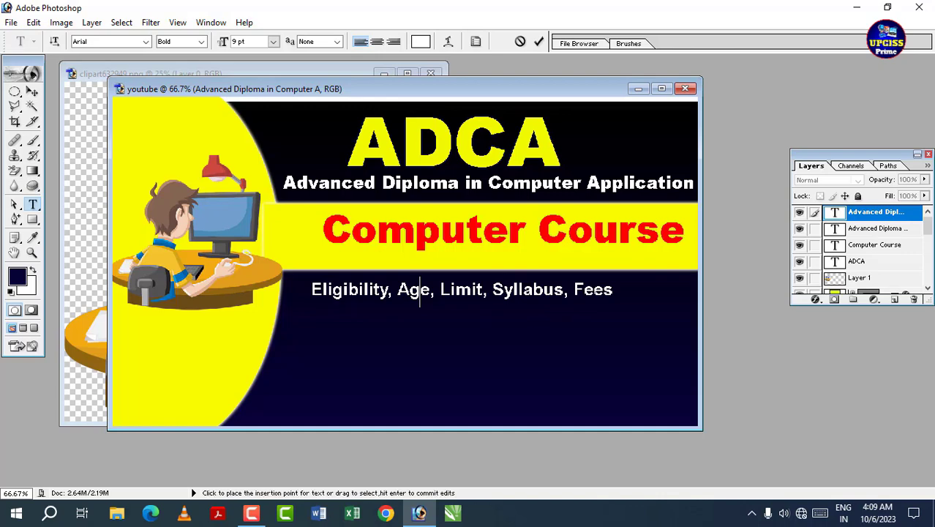
Recolour the Eligibility, Age, Limit, Syllabus, Fees line bright yellow (E3F705)
left_click_drag(614, 290, 311, 290)
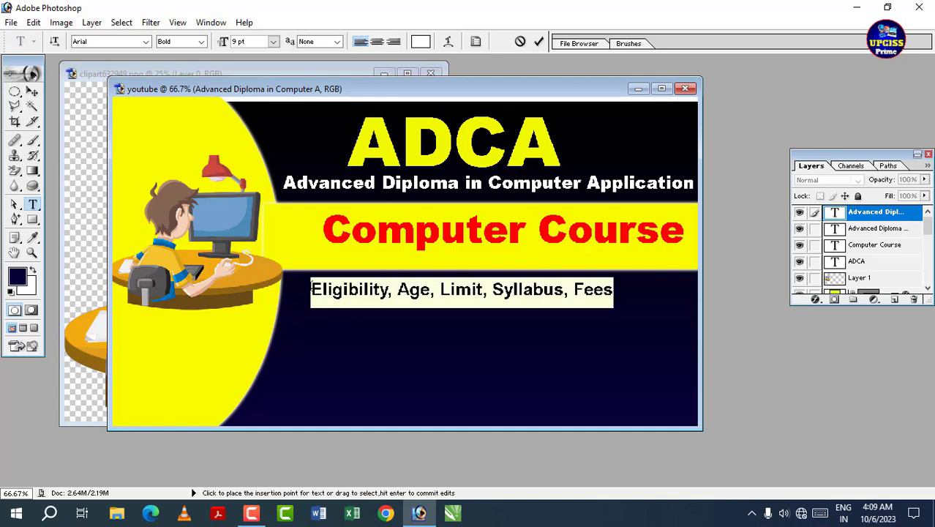
left_click(421, 42)
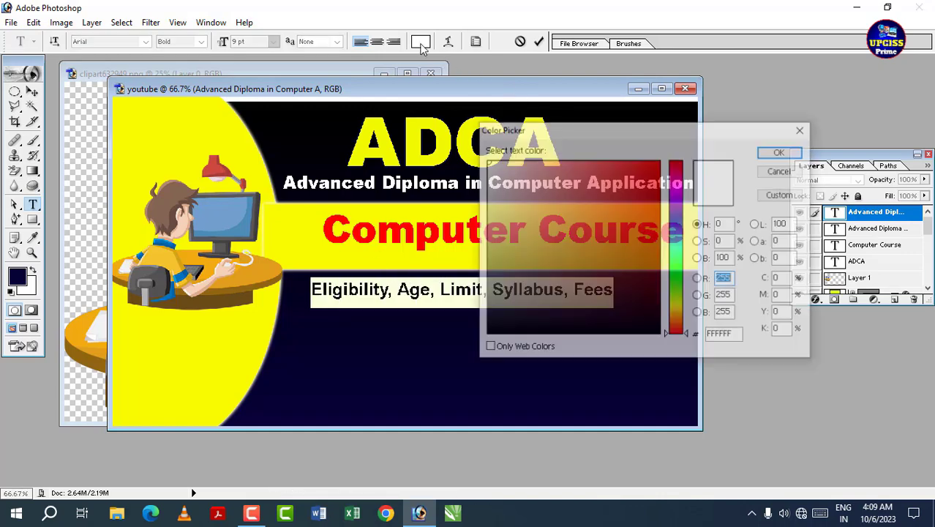
left_click(678, 302)
left_click_drag(633, 274, 658, 165)
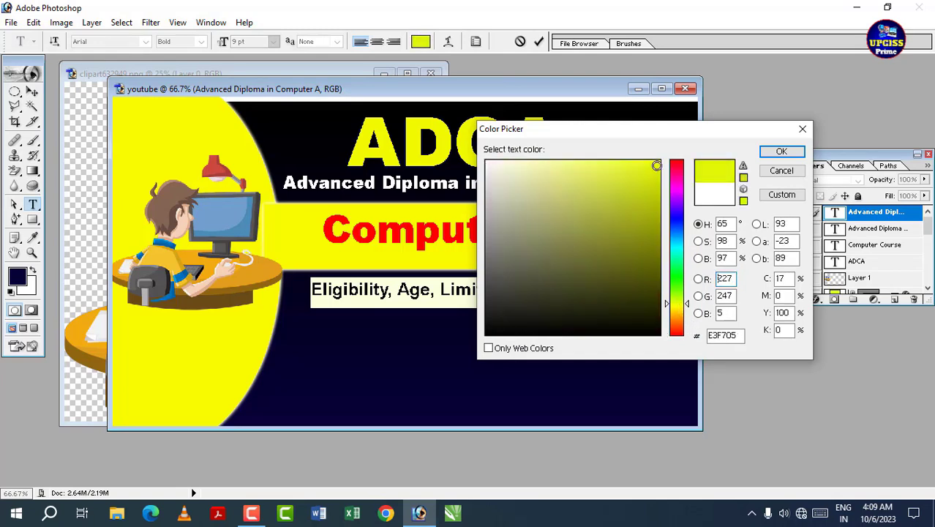
left_click(780, 151)
left_click(562, 288)
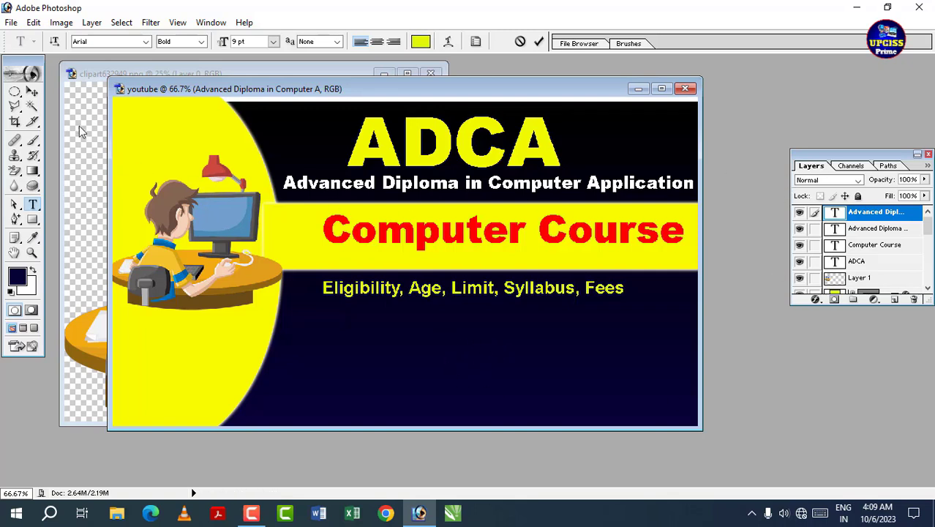
Open the WhatsApp desktop computer photo and drag it into the thumbnail as Layer 2
left_click(32, 91)
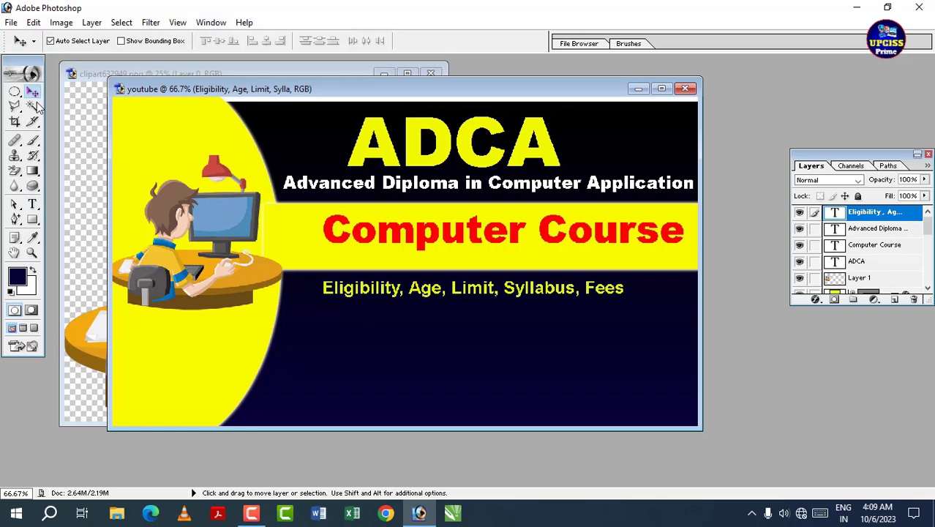
double_click(746, 209)
scroll(491, 234, "down", 2)
scroll(492, 234, "down", 3)
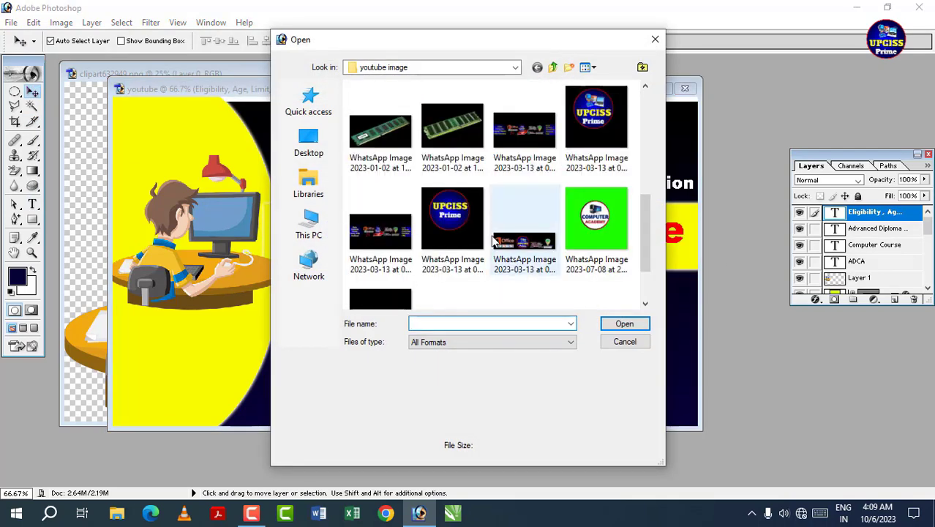
scroll(492, 241, "up", 5)
scroll(512, 234, "down", 3)
left_click(565, 209)
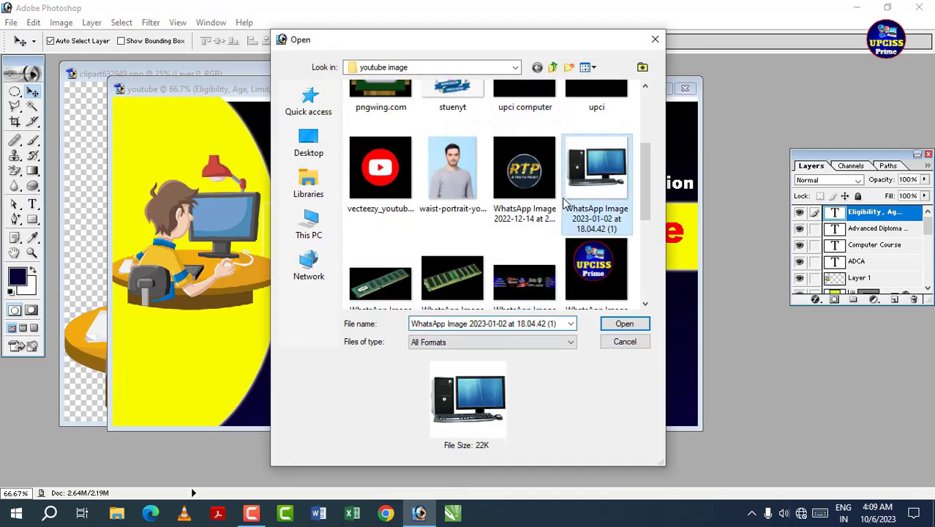
left_click(615, 323)
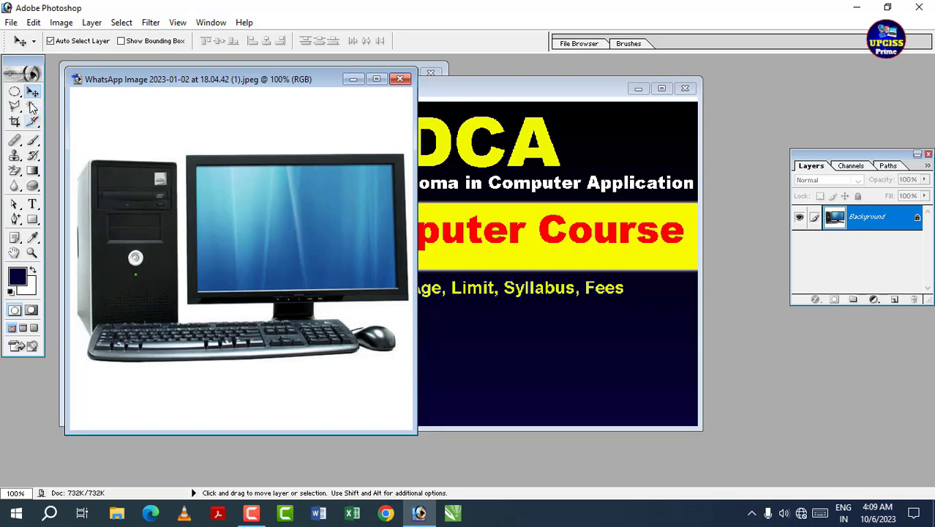
mouse_move(322, 255)
left_mouse_down()
mouse_move(504, 324)
mouse_move(358, 279)
left_mouse_up()
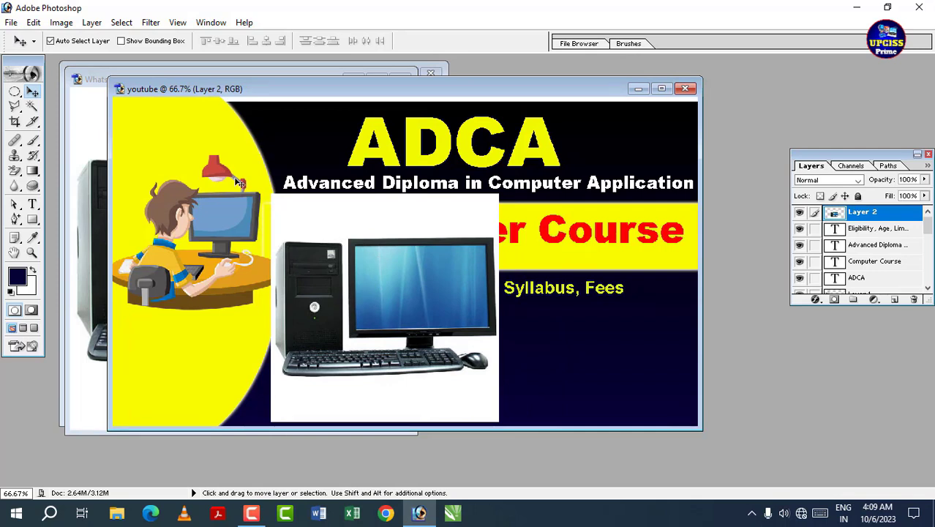
left_click(121, 23)
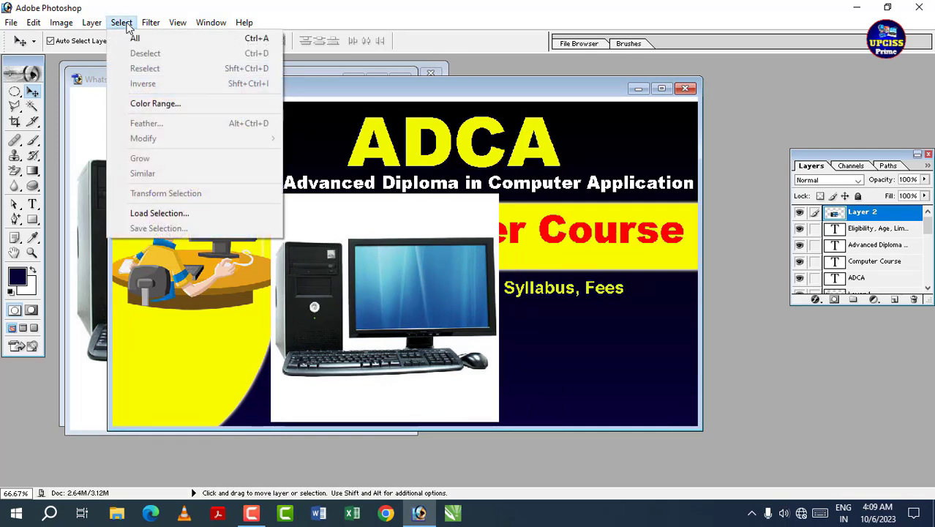
Remove the computer photo's white background using a Color Range selection
left_click(151, 104)
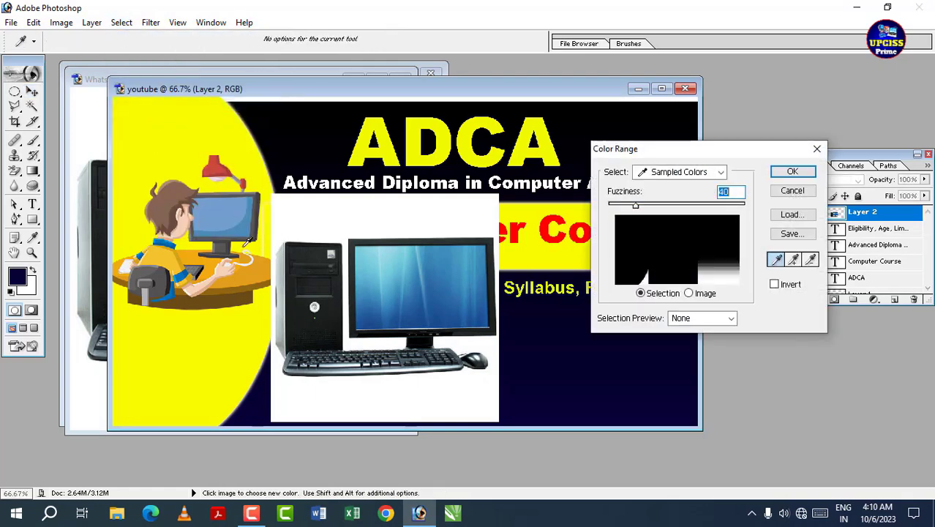
left_click(341, 222)
left_click(792, 171)
key("v")
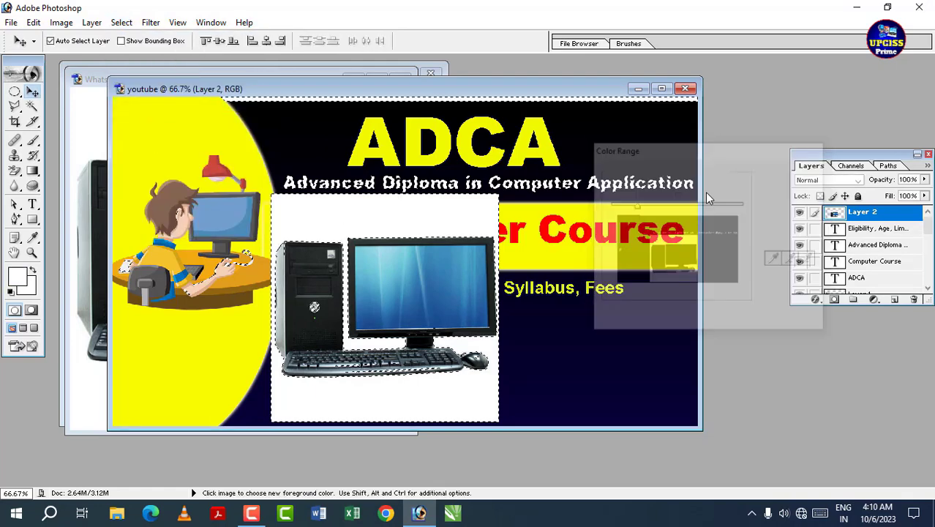
key("Delete")
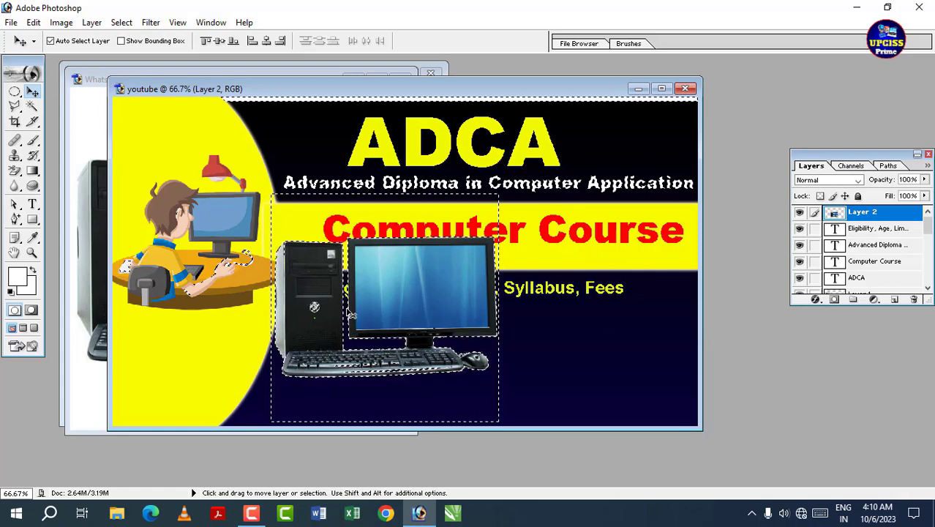
key("ctrl+d")
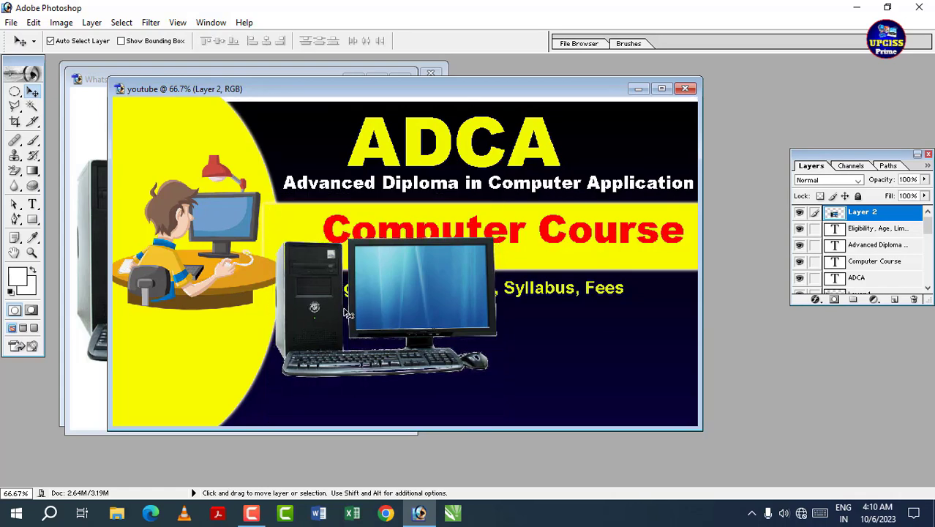
Shrink the computer to about a third and place a copy beside ADCA
left_click_drag(378, 300, 389, 325)
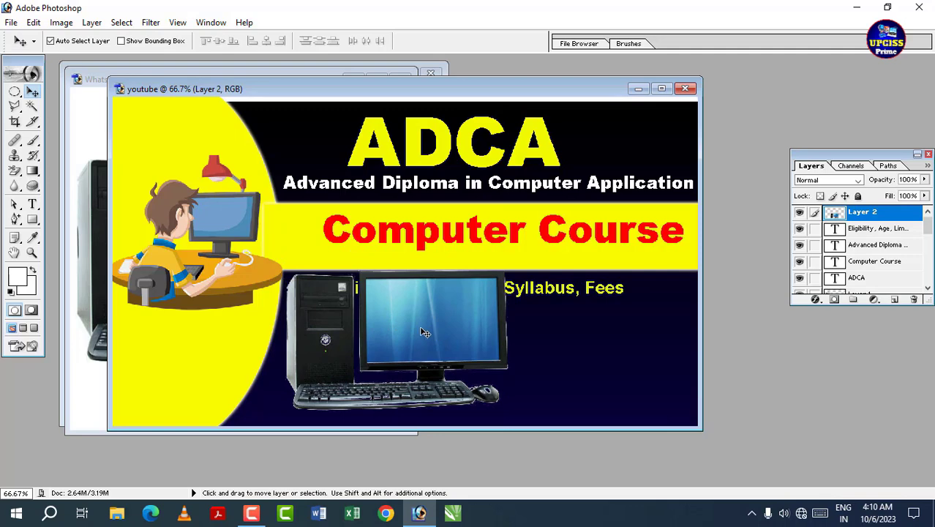
key("ctrl+t")
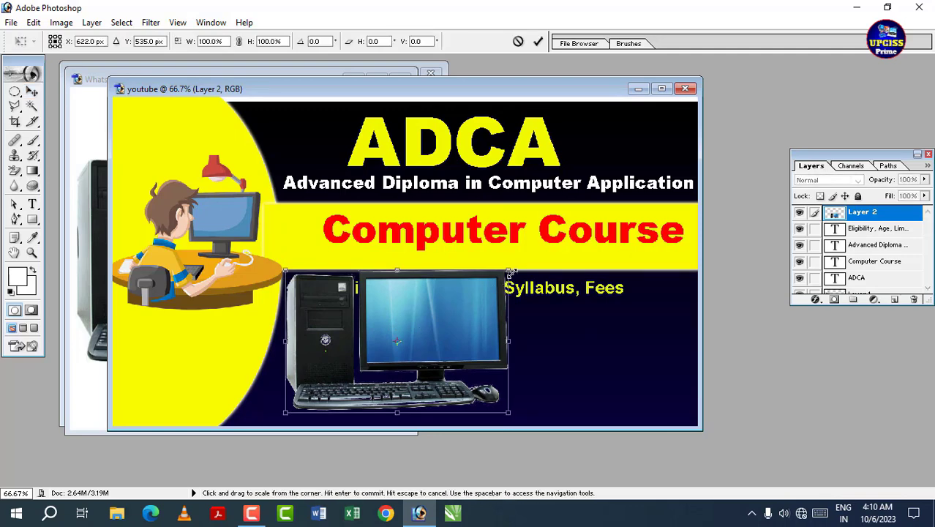
mouse_move(510, 271)
left_mouse_down()
mouse_move(366, 372)
mouse_move(352, 373)
mouse_move(328, 343)
left_mouse_up()
key("Return")
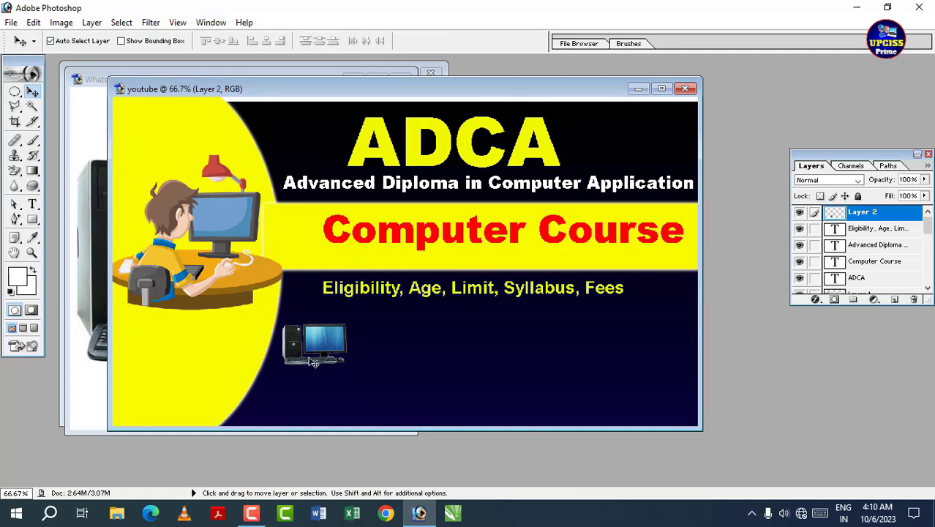
mouse_move(316, 351)
left_mouse_down()
mouse_move(611, 144)
mouse_move(319, 140)
left_mouse_up()
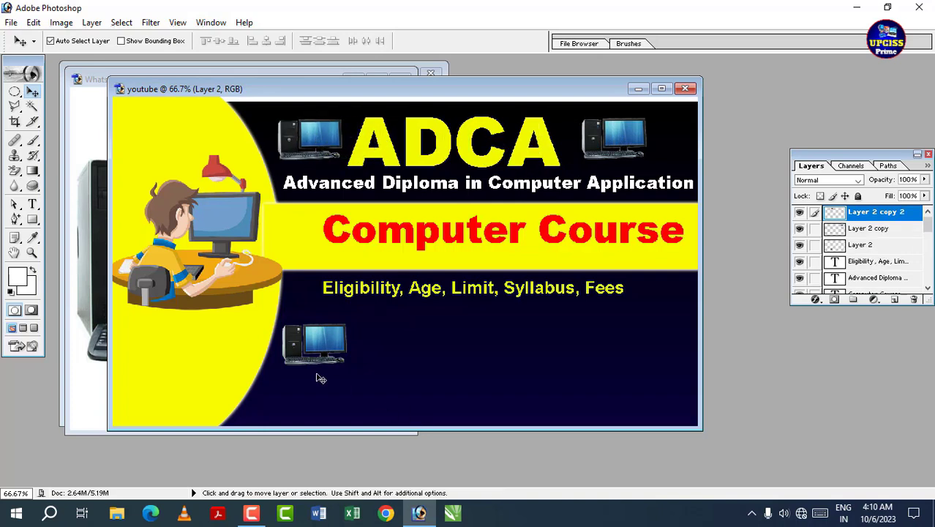
left_click(322, 344)
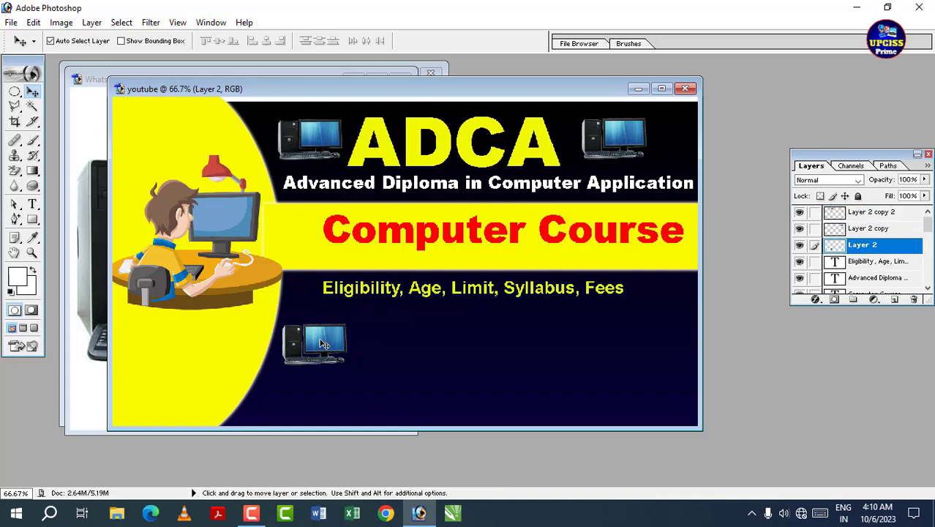
left_click(390, 347)
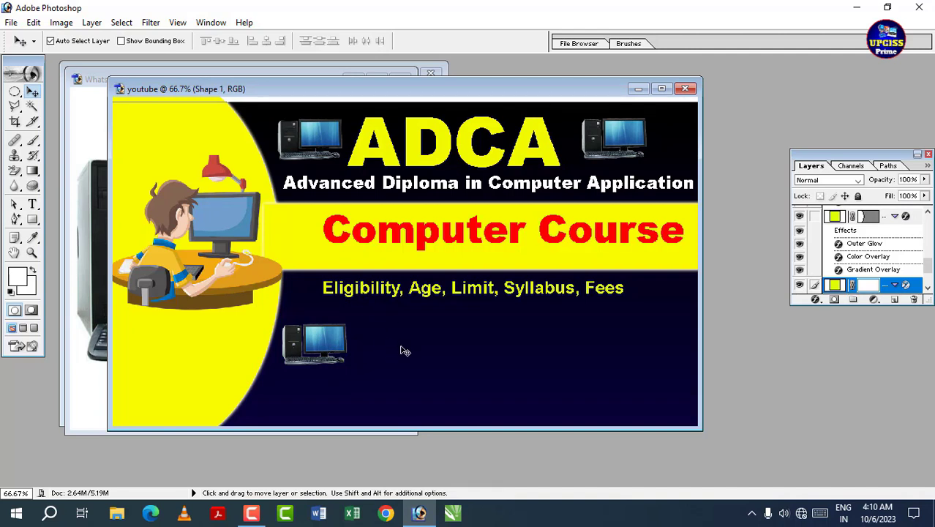
Type the caption 'Full Details in Hindi' below the Eligibility line
left_click(32, 205)
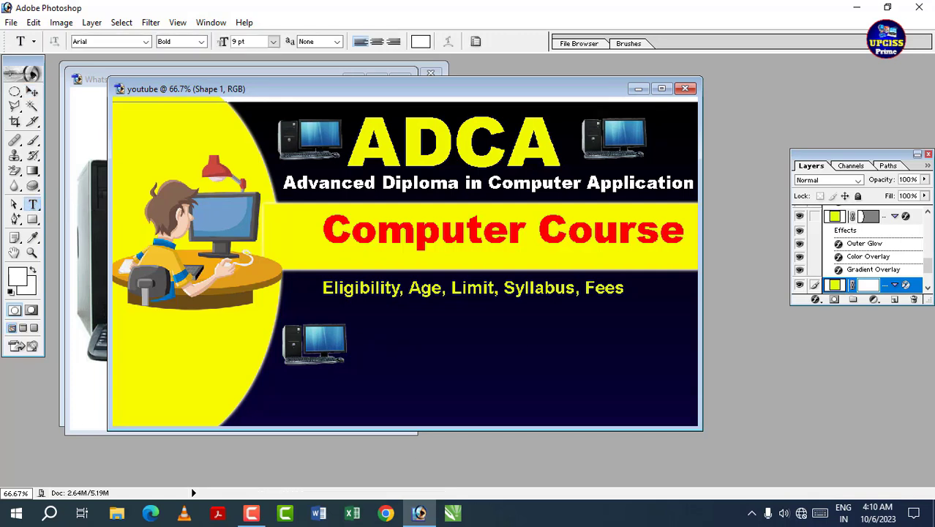
left_click(374, 343)
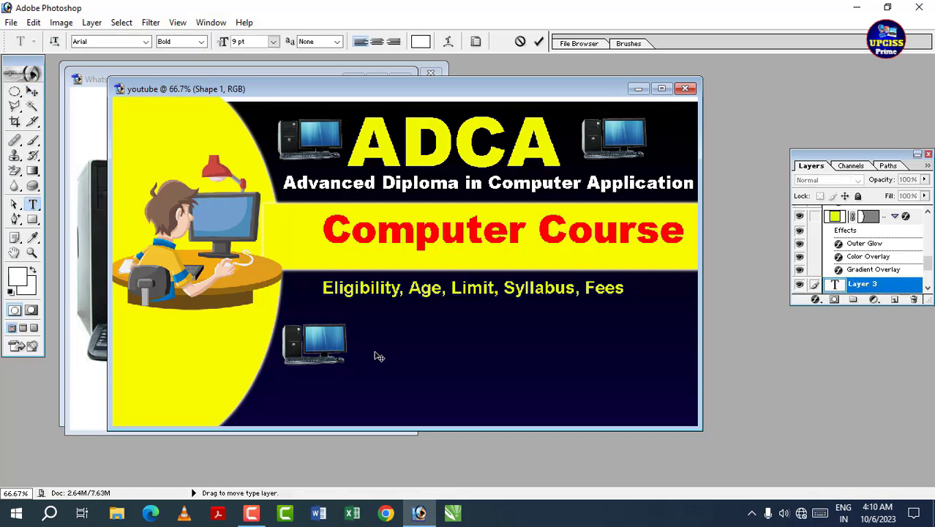
type("Full Details in Hindi")
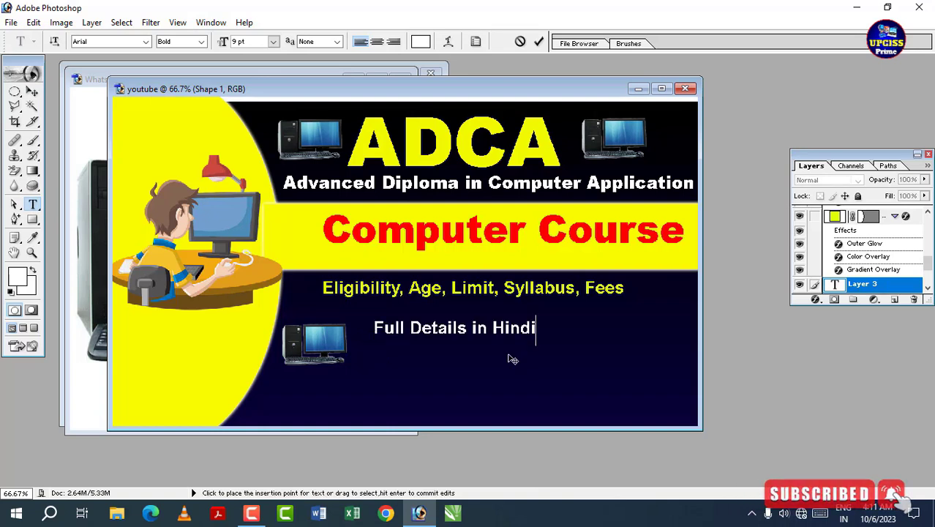
left_click_drag(468, 366, 490, 367)
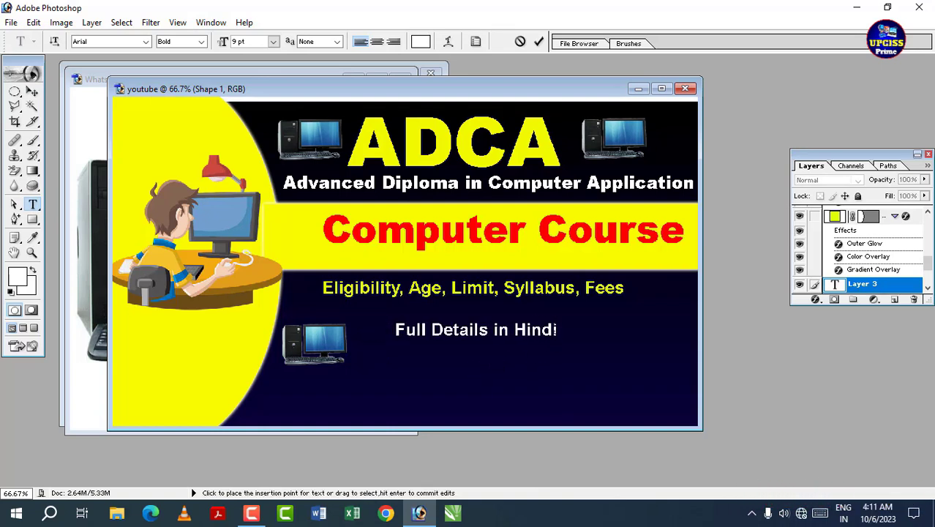
Set the caption to 10 pt and position it beside the lower computer icon
left_click_drag(558, 331, 394, 330)
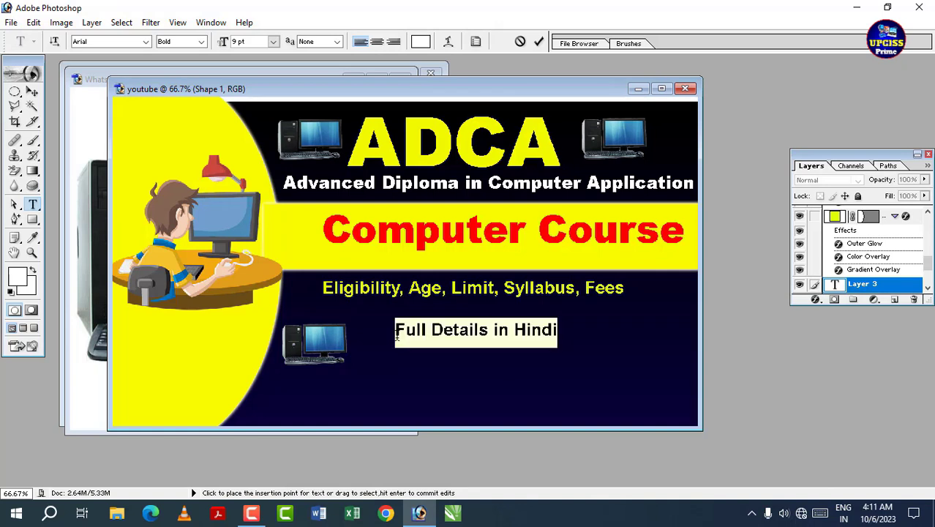
left_click(273, 42)
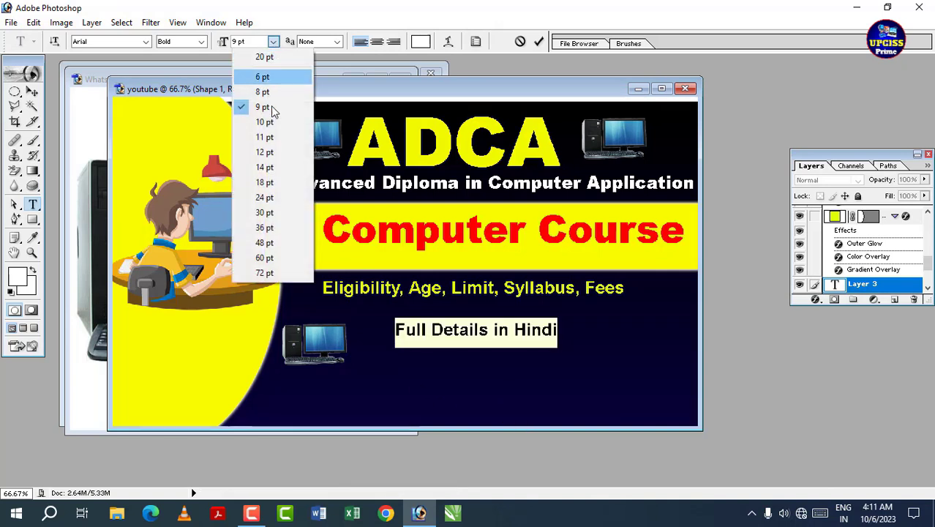
left_click(273, 123)
mouse_move(478, 363)
left_mouse_down()
mouse_move(459, 372)
mouse_move(478, 369)
left_mouse_up()
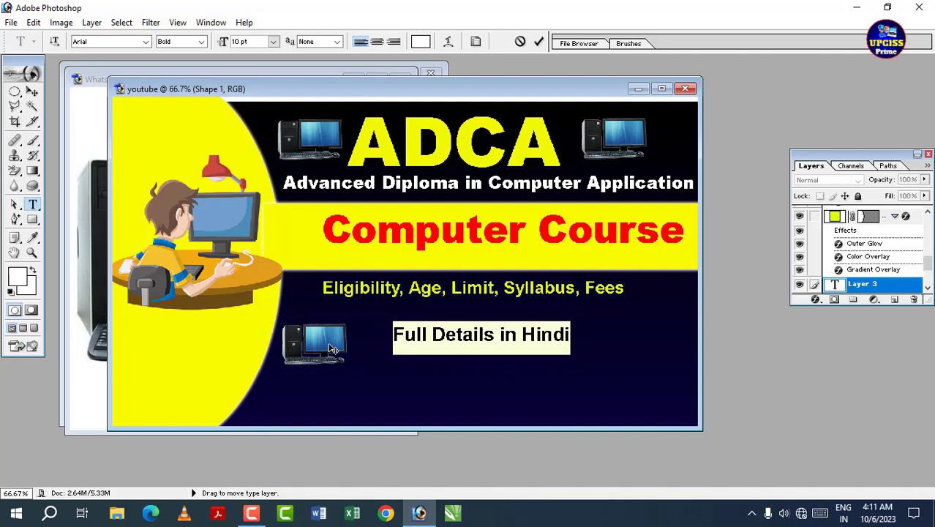
left_click_drag(327, 347, 337, 348)
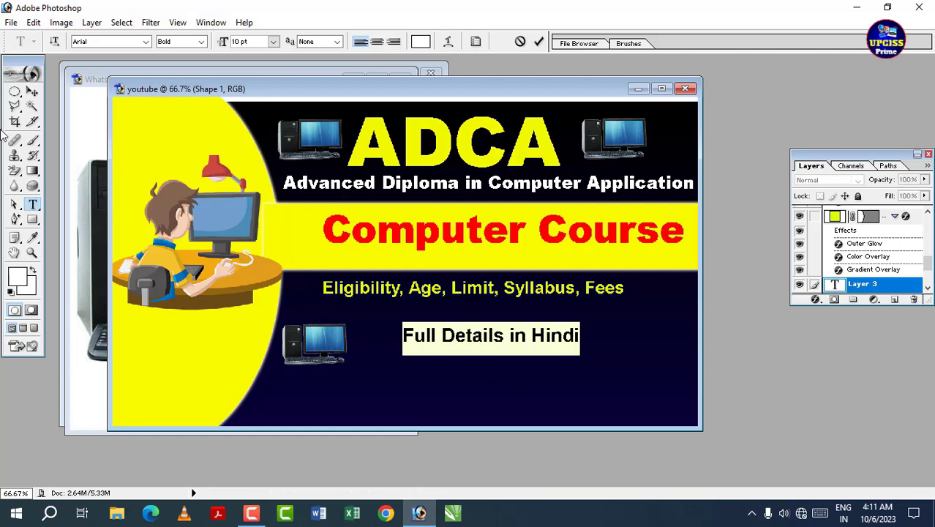
left_click(32, 91)
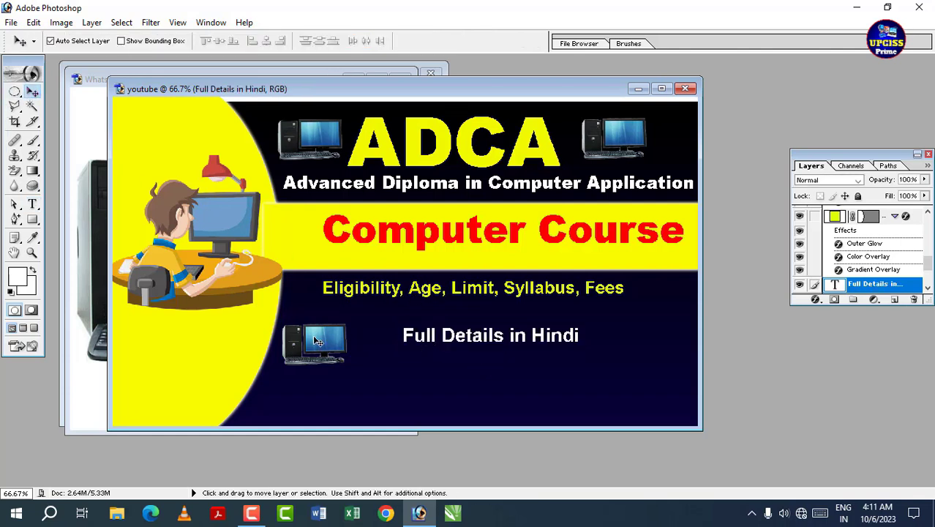
left_click_drag(313, 339, 342, 335)
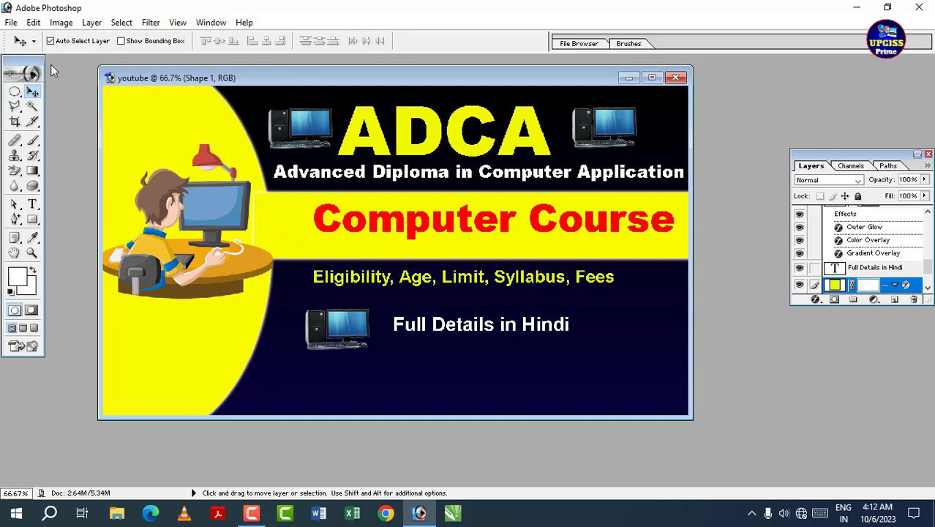
Save the thumbnail via Save As as JPEG 'upciss' on the Desktop, quality 12 (Maximum)
left_click(12, 23)
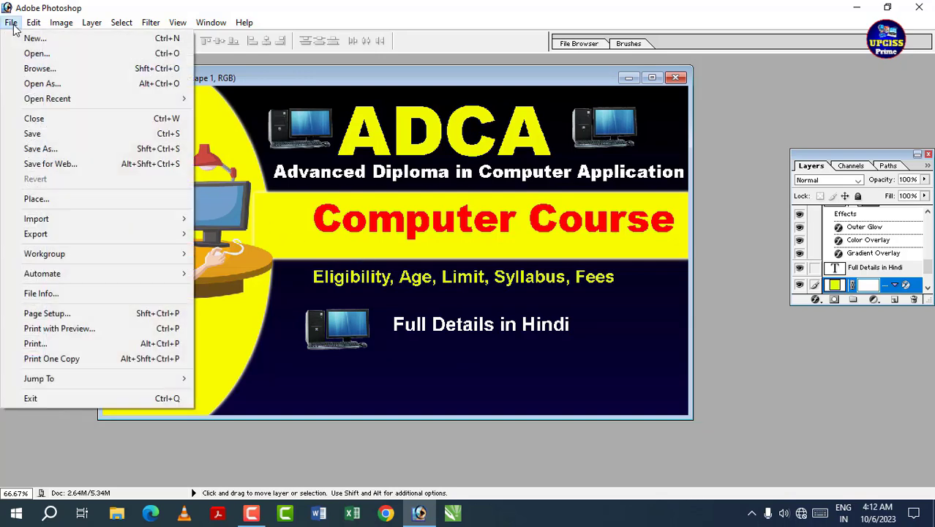
left_click(57, 136)
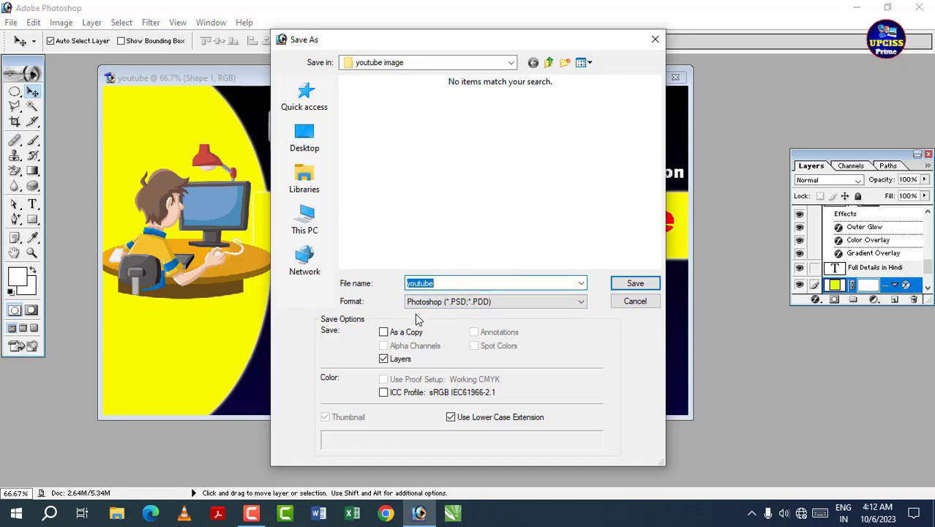
left_click(582, 306)
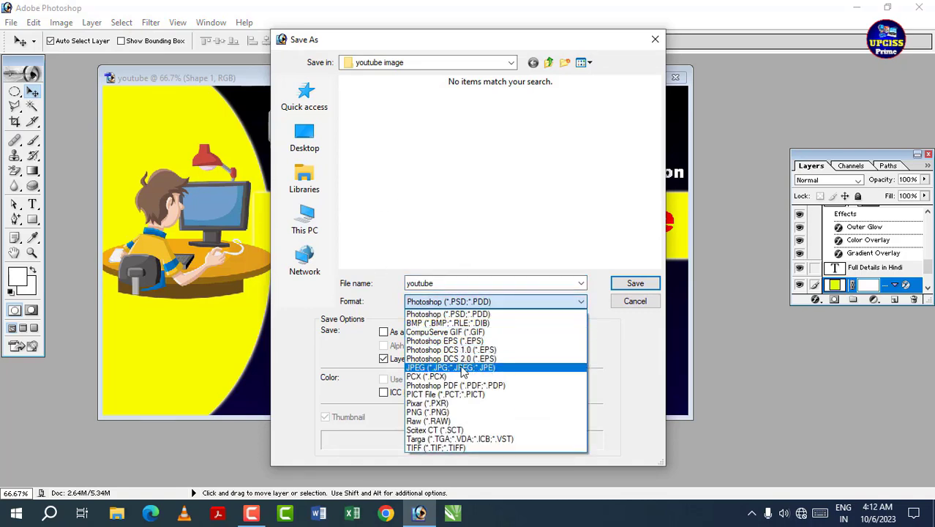
left_click(497, 368)
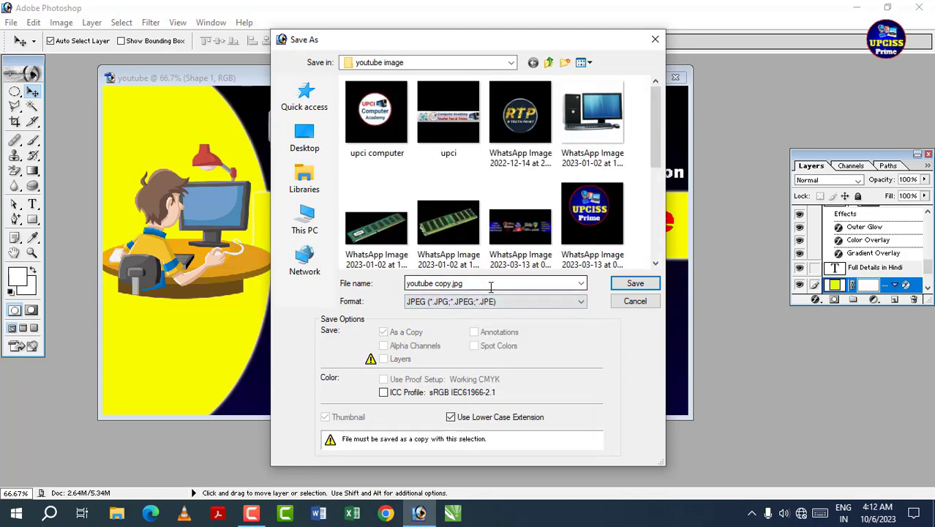
left_click_drag(408, 283, 481, 282)
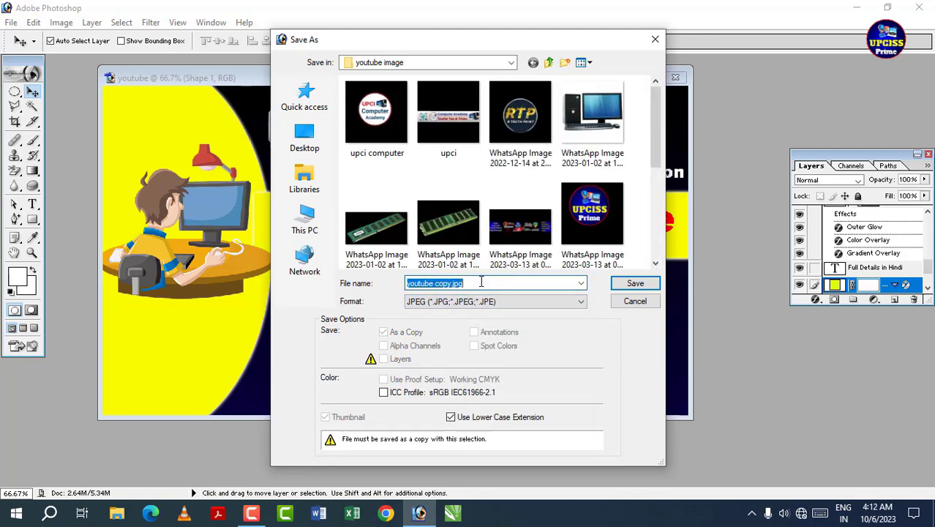
type("u")
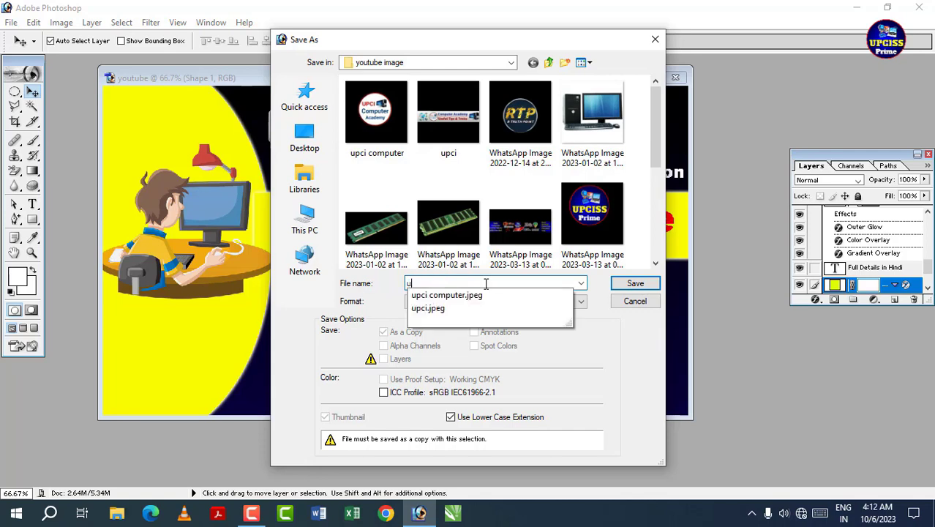
type("pcis")
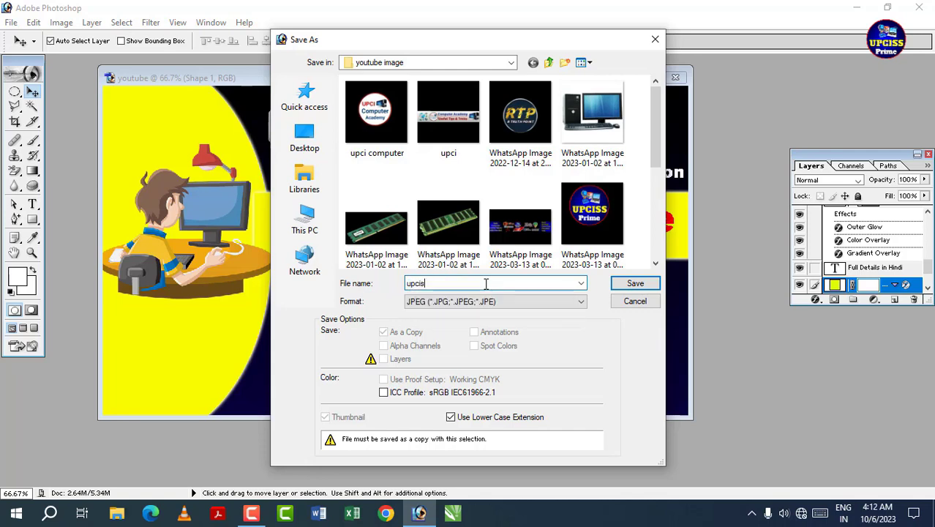
type("s")
left_click(318, 140)
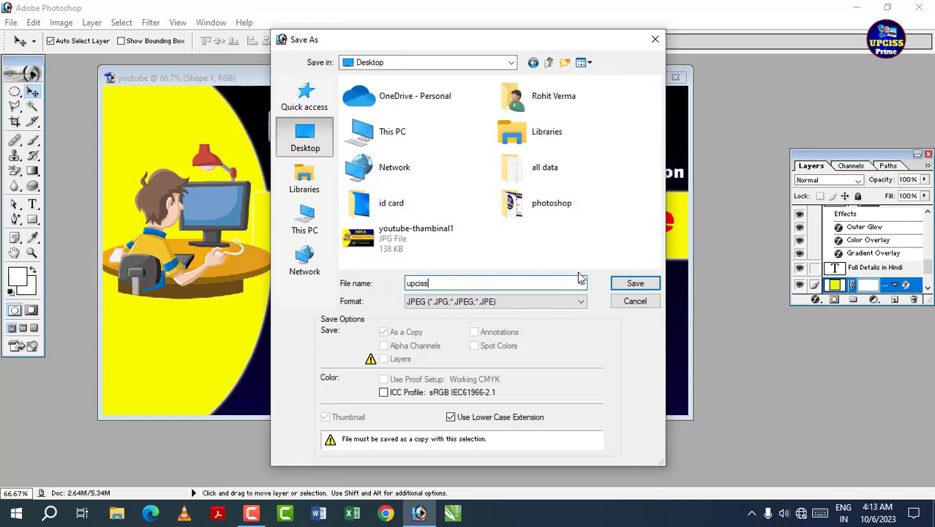
left_click(635, 284)
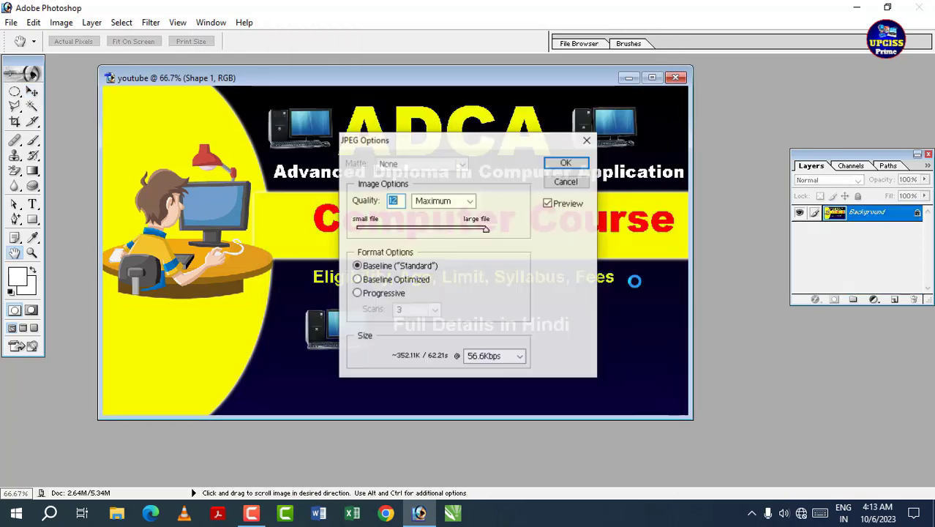
left_click(559, 165)
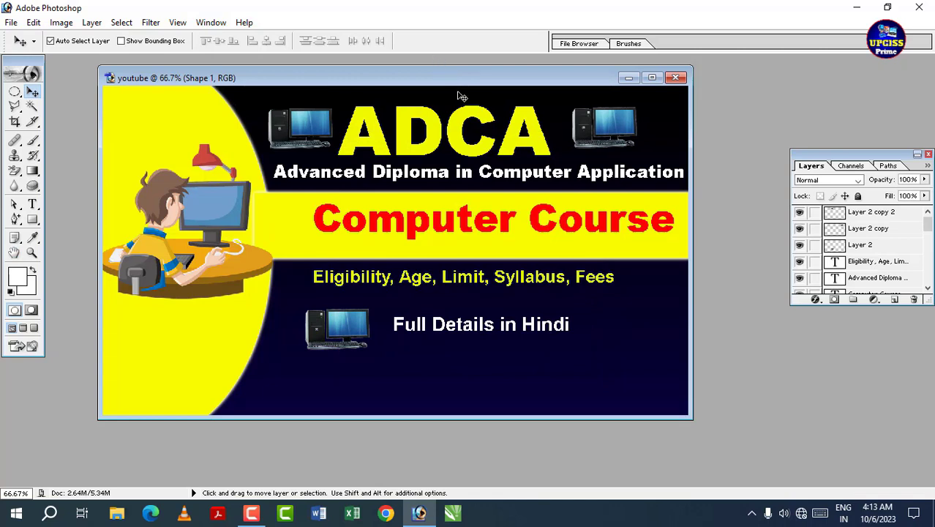
Minimize Photoshop and open the desktop's upciss.jpg in Windows Photos to review it
left_click(858, 7)
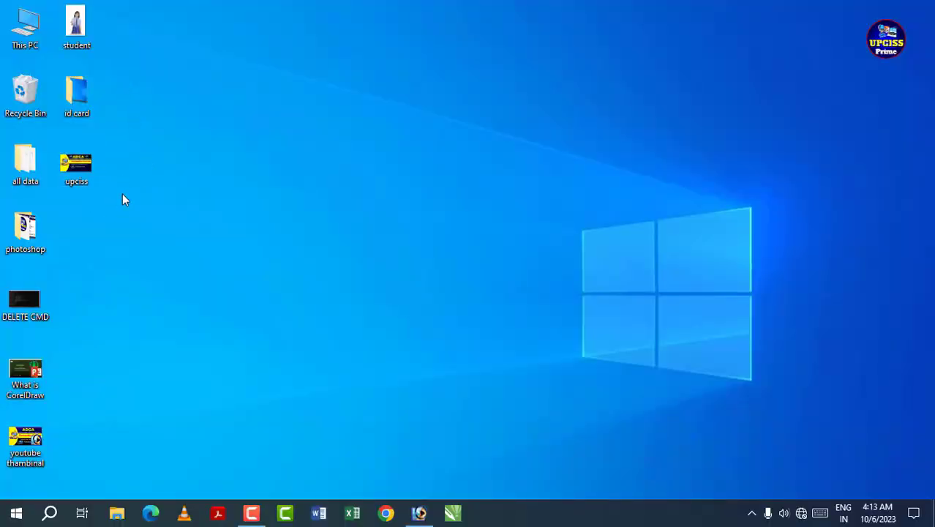
double_click(84, 169)
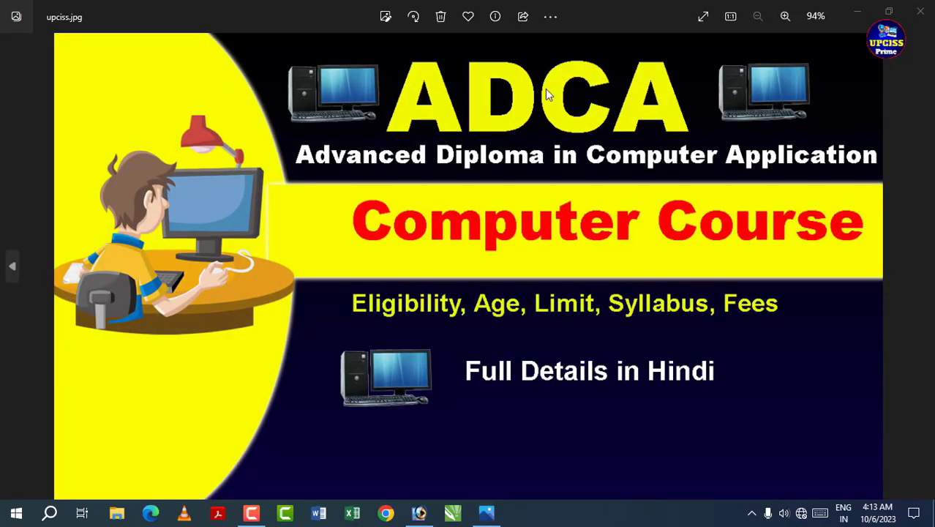